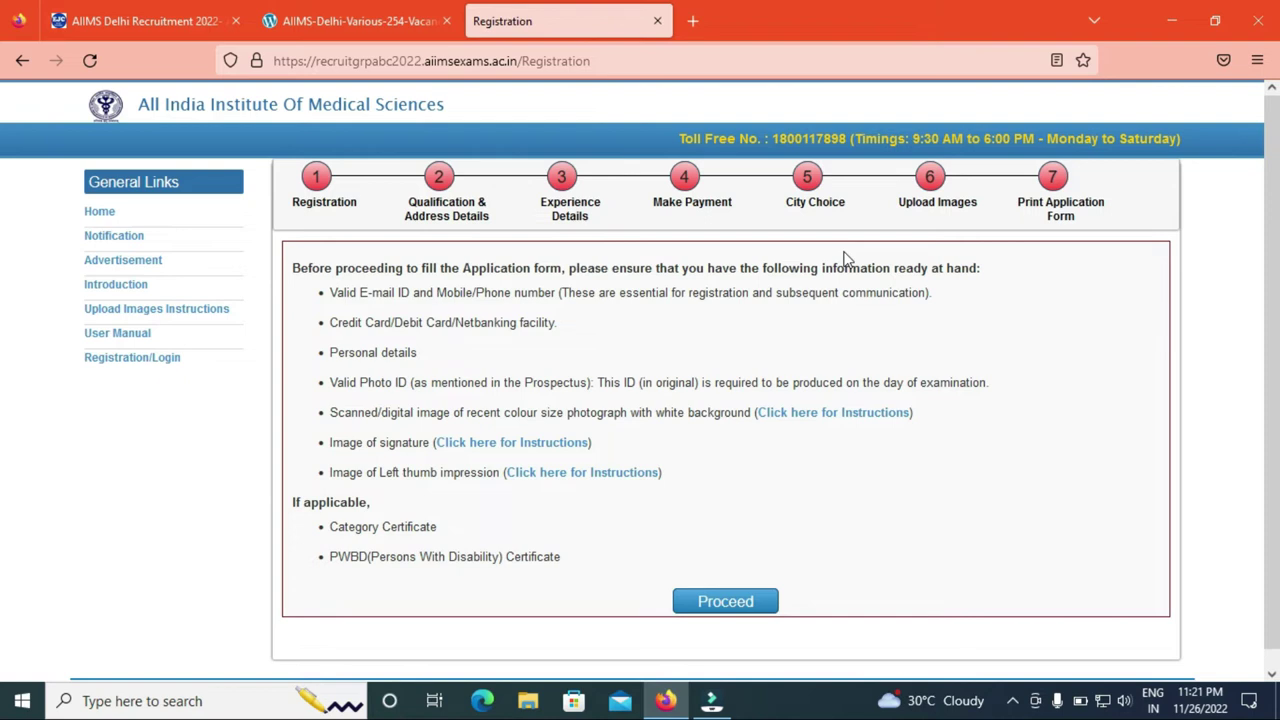
Step: Review the instructions for preparing the digital photo image, glance at the vacancy PDF, and return to the registration page
{"action": "left_click", "coordinate": [866, 424]}
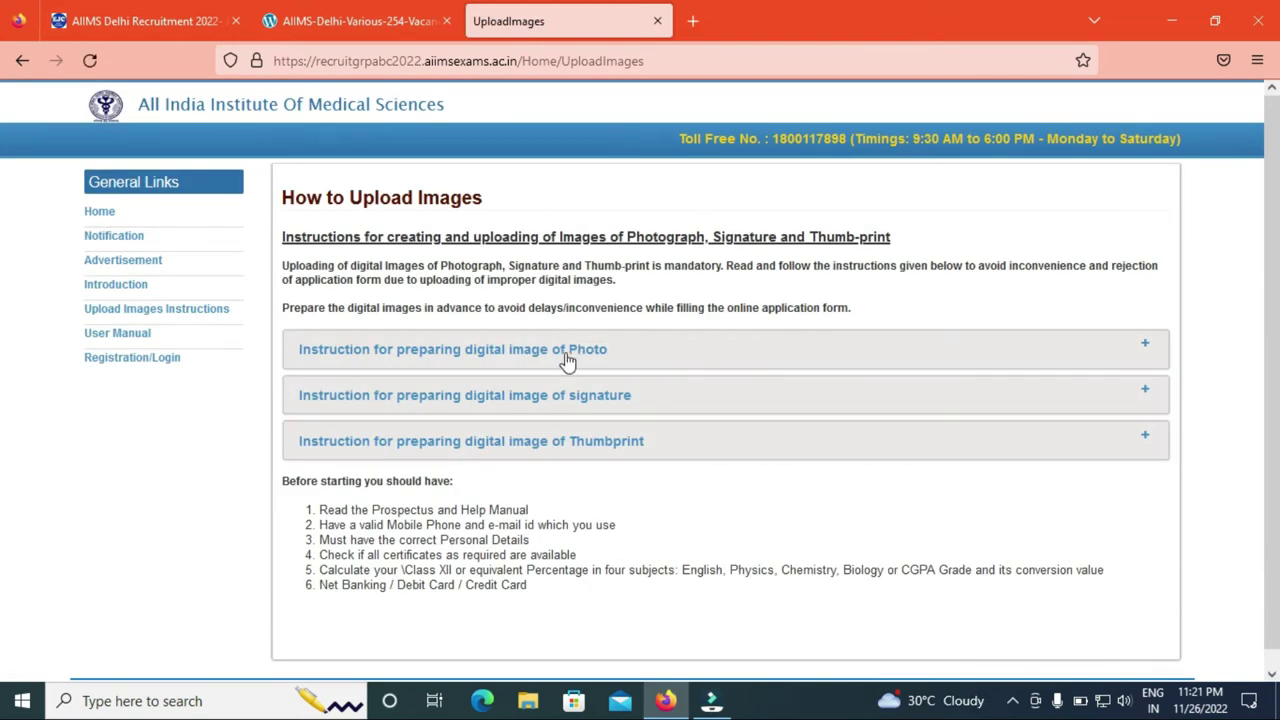
{"action": "left_click", "coordinate": [567, 355]}
{"action": "scroll", "coordinate": [5, 300], "scroll_direction": "down", "scroll_amount": 2}
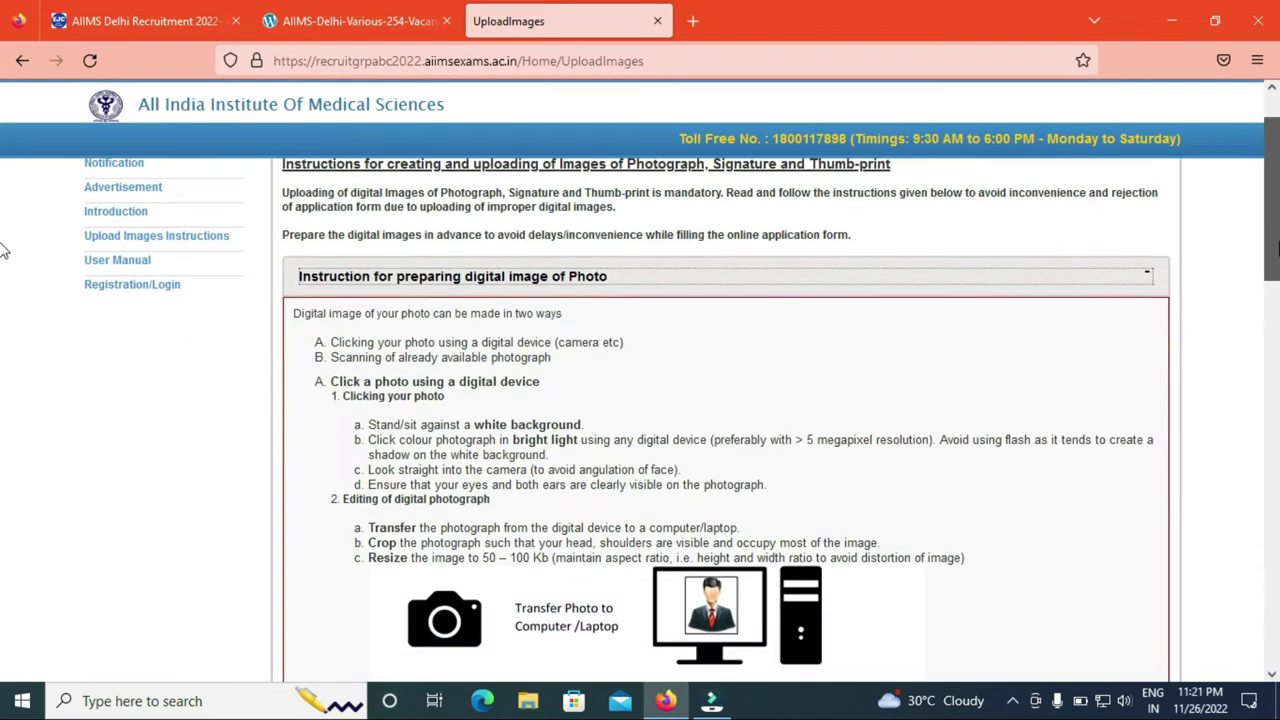
{"action": "scroll", "coordinate": [5, 250], "scroll_direction": "down", "scroll_amount": 1}
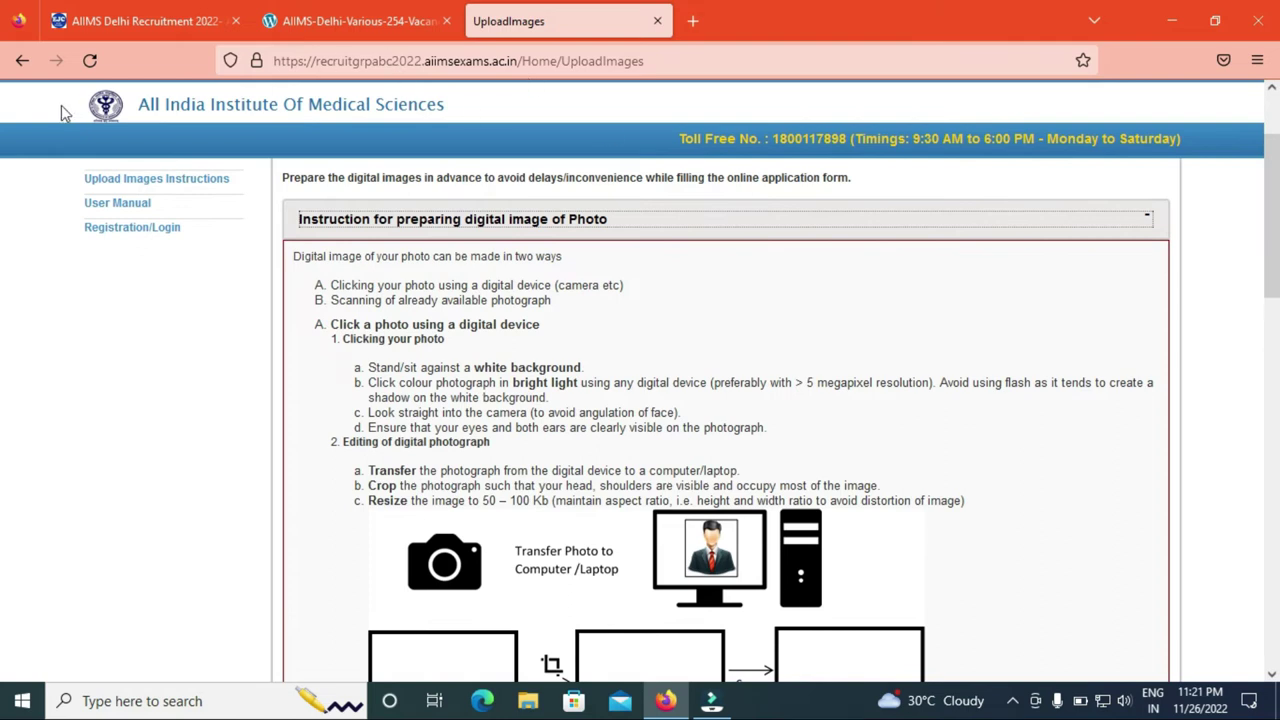
{"action": "left_click", "coordinate": [22, 60]}
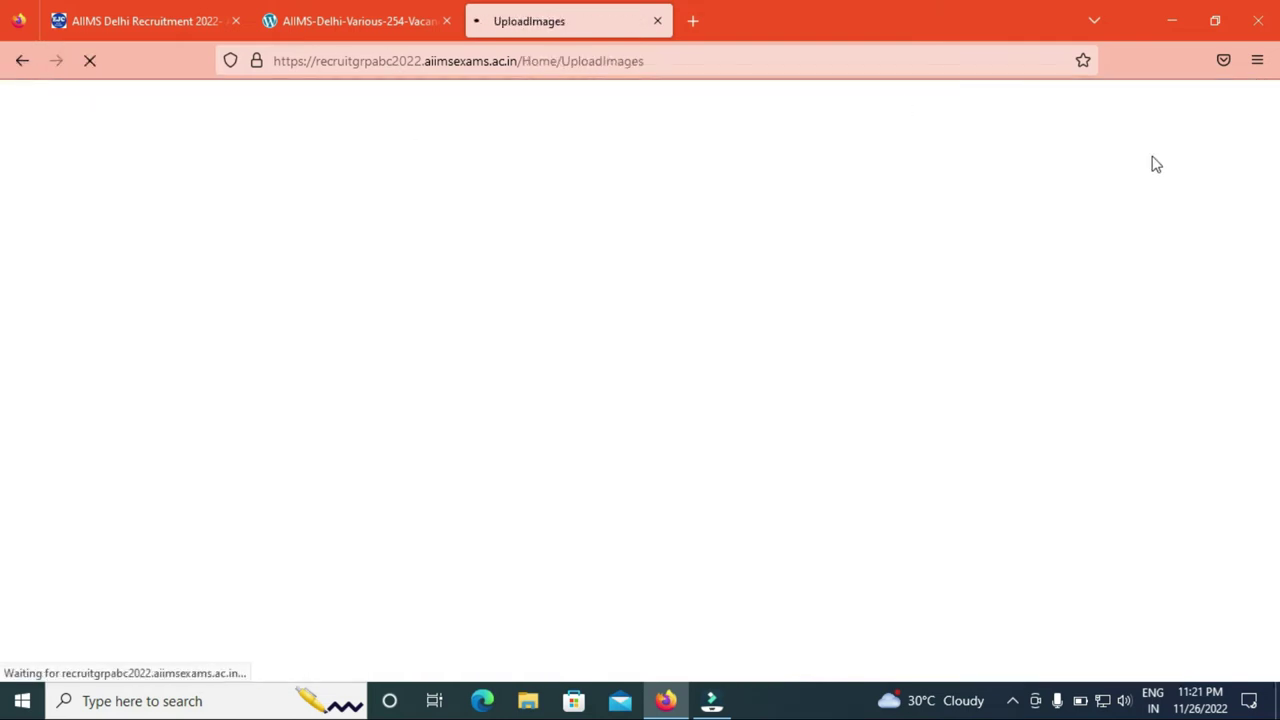
{"action": "left_click", "coordinate": [22, 60]}
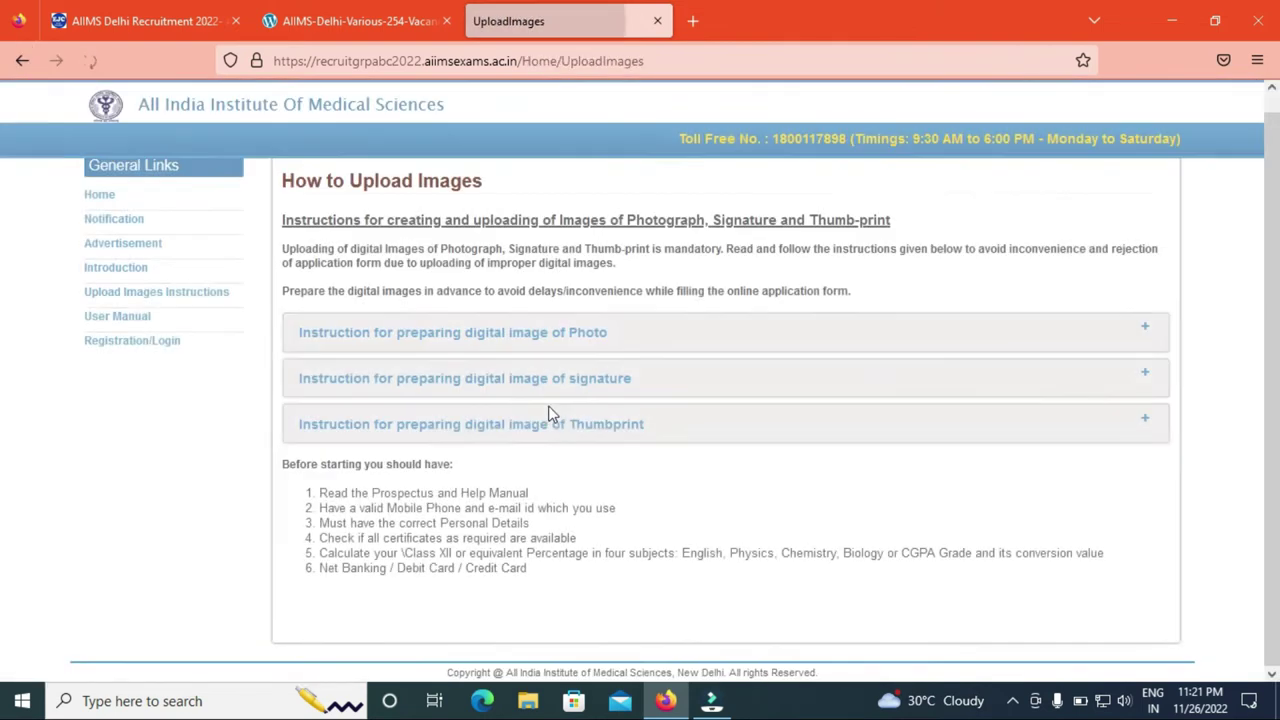
{"action": "left_click", "coordinate": [356, 22]}
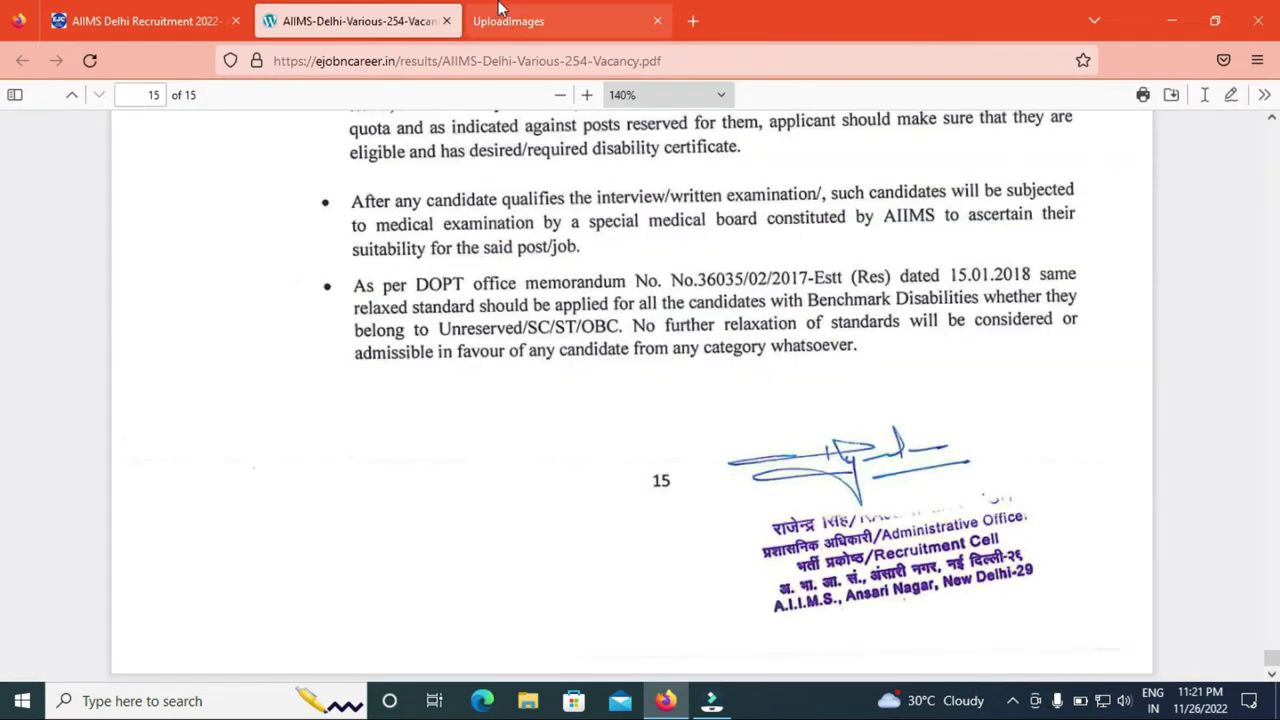
{"action": "left_click", "coordinate": [536, 28]}
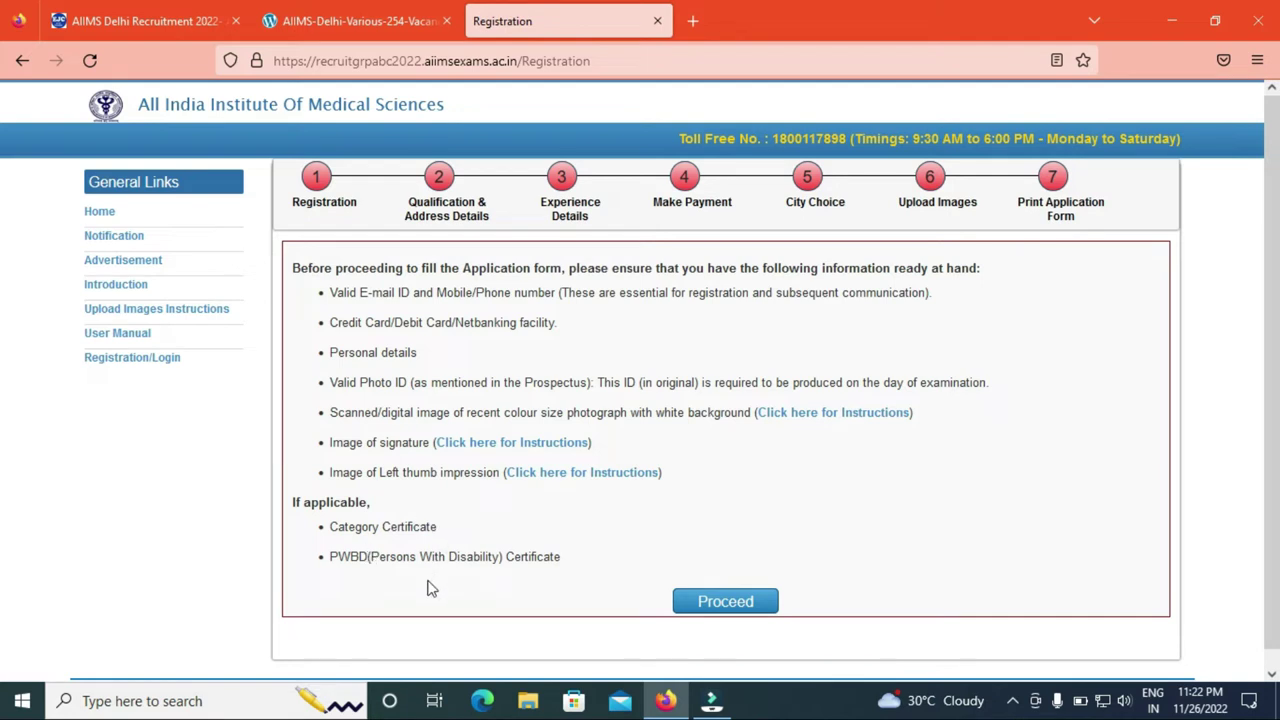
Step: Proceed past the list of required information and the application process instructions to the registration form
{"action": "left_click", "coordinate": [730, 604]}
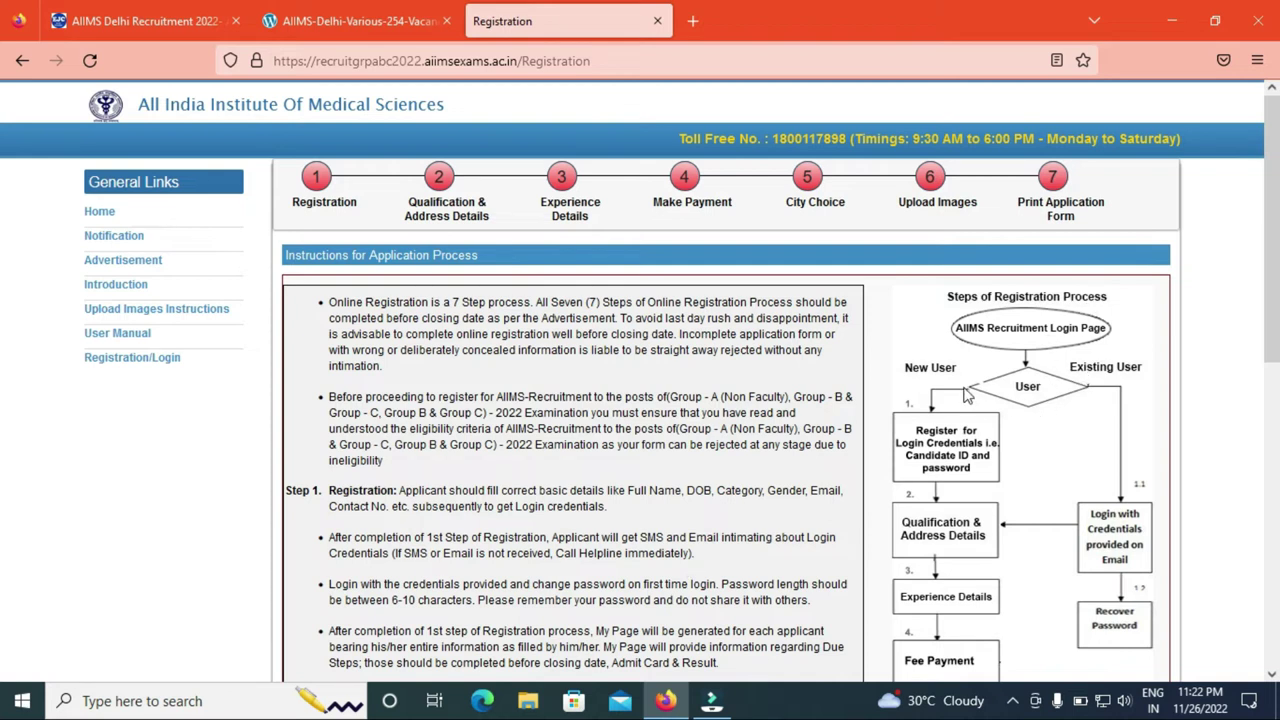
{"action": "scroll", "coordinate": [1268, 383], "scroll_direction": "down", "scroll_amount": 3}
{"action": "scroll", "coordinate": [1268, 383], "scroll_direction": "up", "scroll_amount": 1}
{"action": "scroll", "coordinate": [1268, 383], "scroll_direction": "down", "scroll_amount": 1}
{"action": "scroll", "coordinate": [1265, 380], "scroll_direction": "down", "scroll_amount": 6}
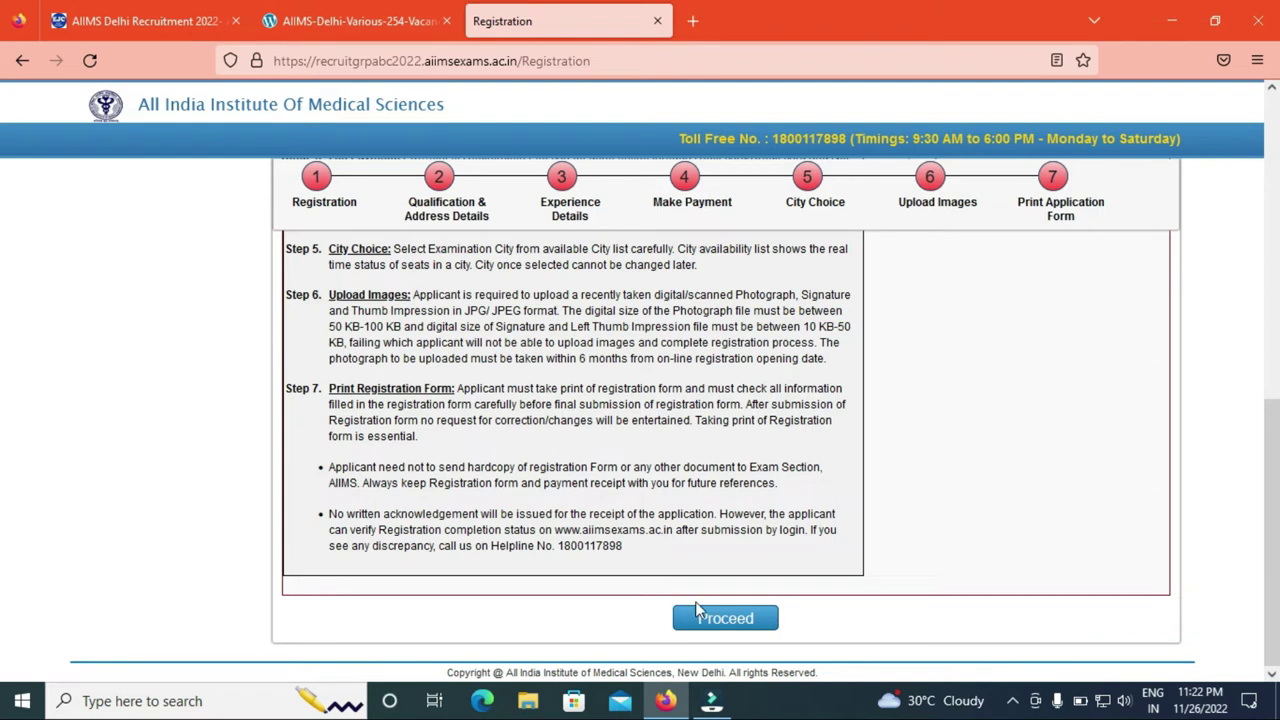
{"action": "left_click", "coordinate": [729, 620]}
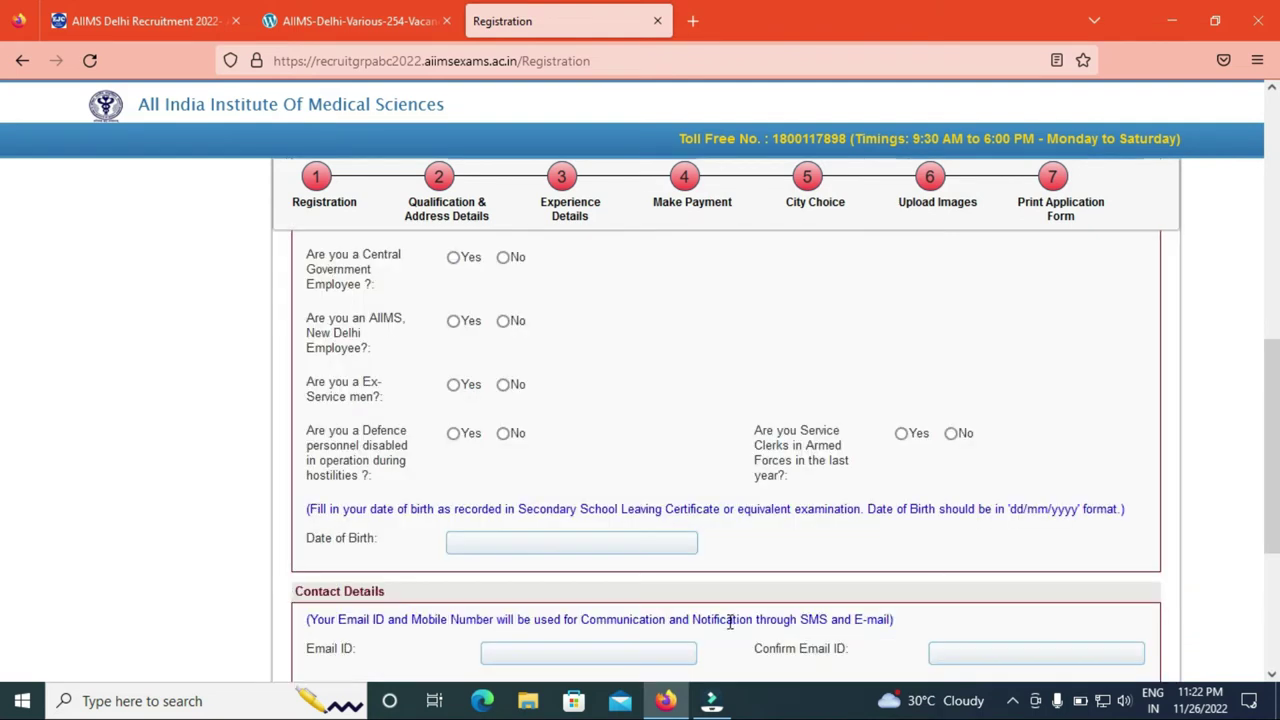
Step: Select Group - C as the post group and junior Administrative Assistant as the post applied for
{"action": "scroll", "coordinate": [2, 368], "scroll_direction": "up", "scroll_amount": 5}
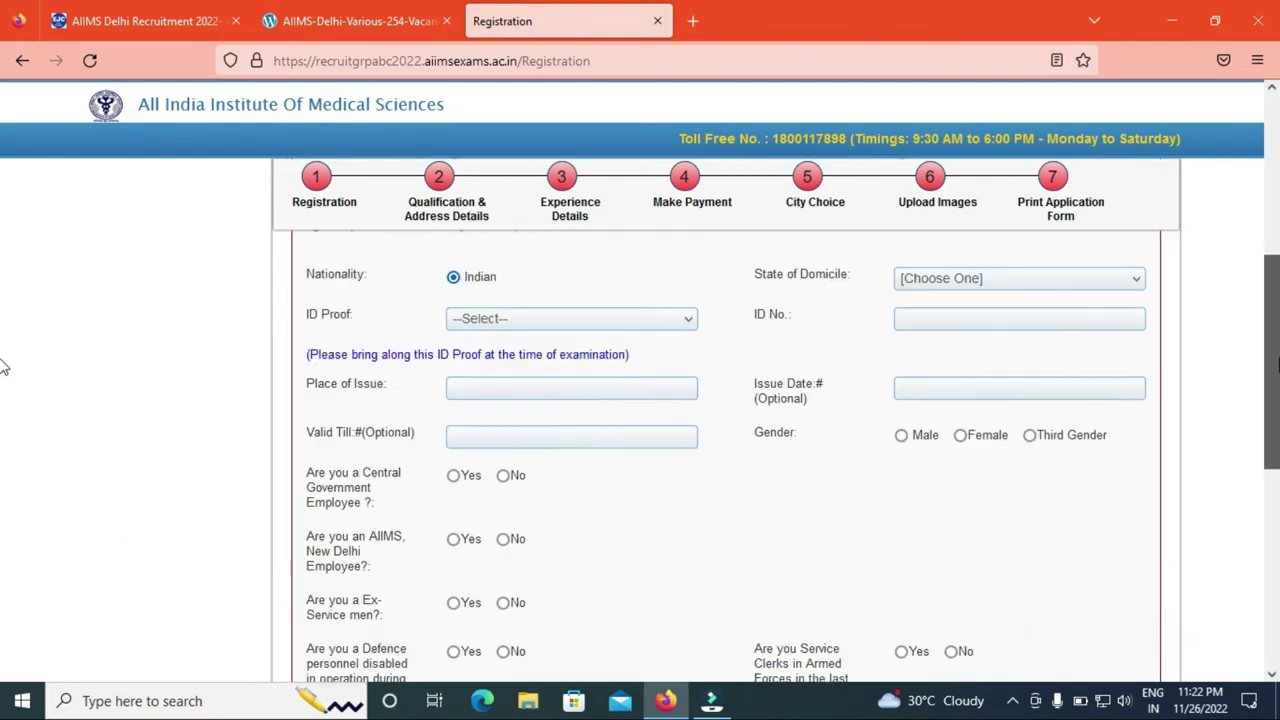
{"action": "scroll", "coordinate": [3, 216], "scroll_direction": "up", "scroll_amount": 2}
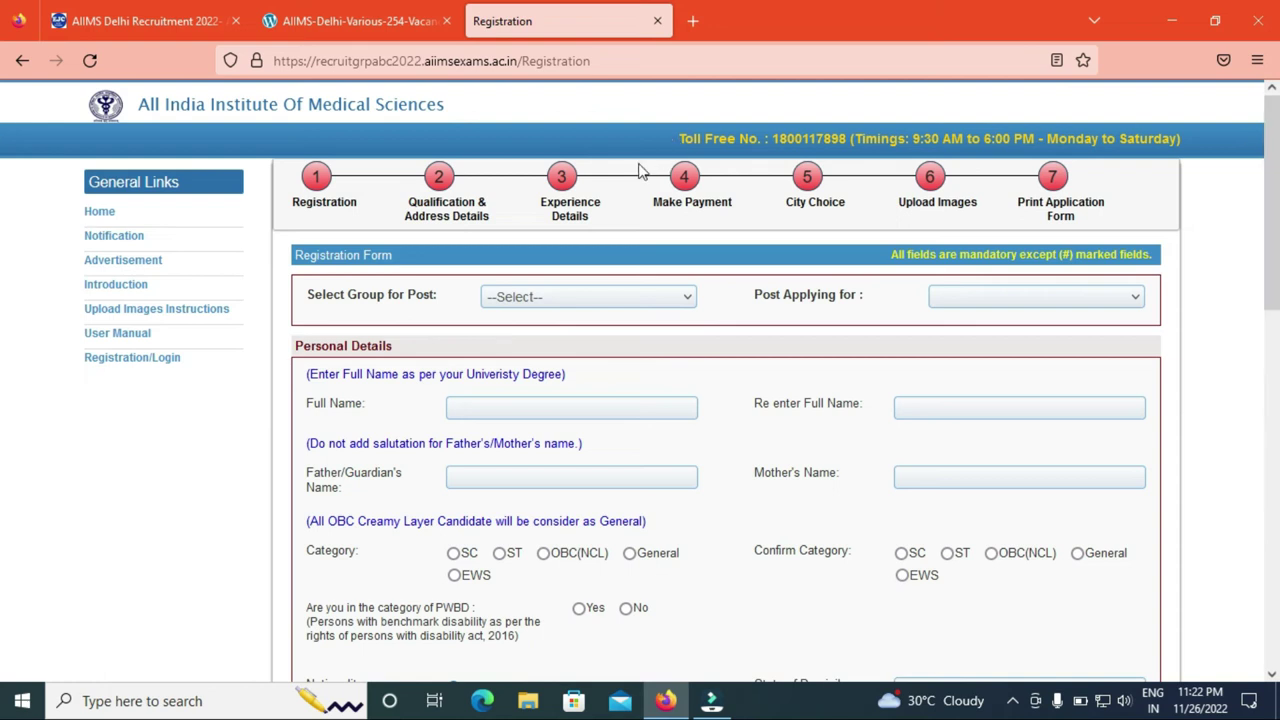
{"action": "left_click", "coordinate": [611, 298]}
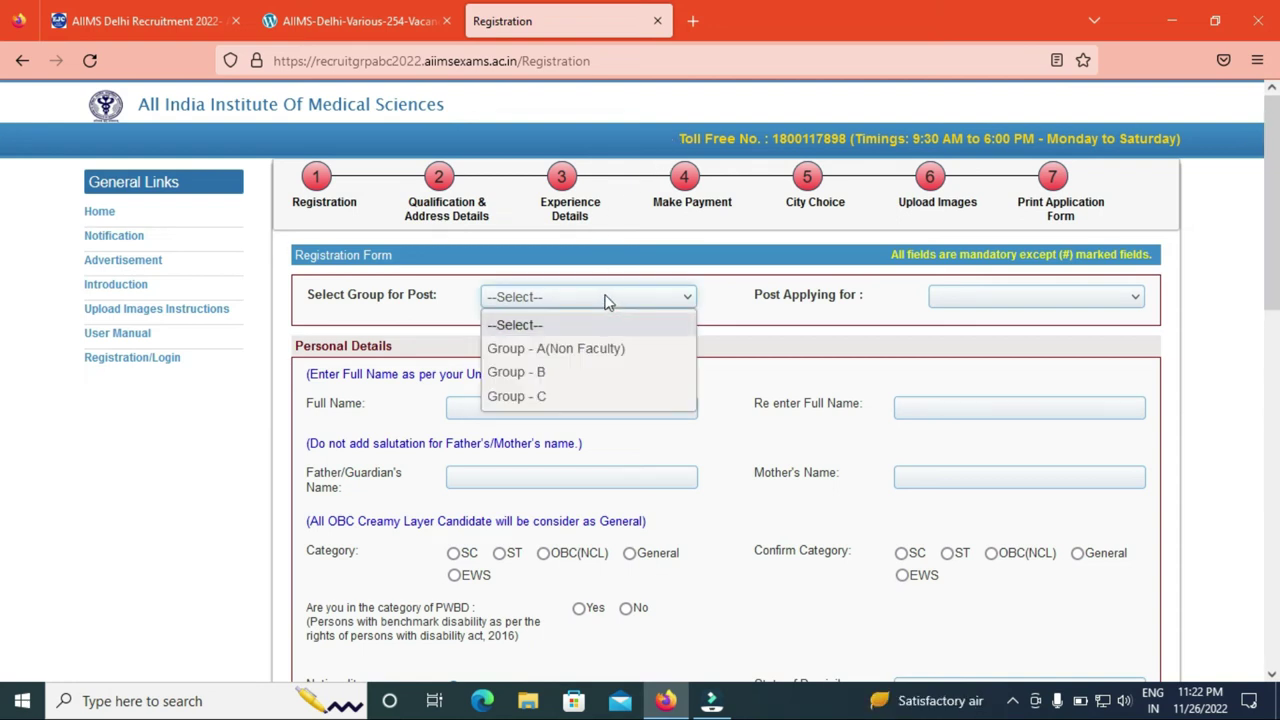
{"action": "left_click", "coordinate": [559, 398]}
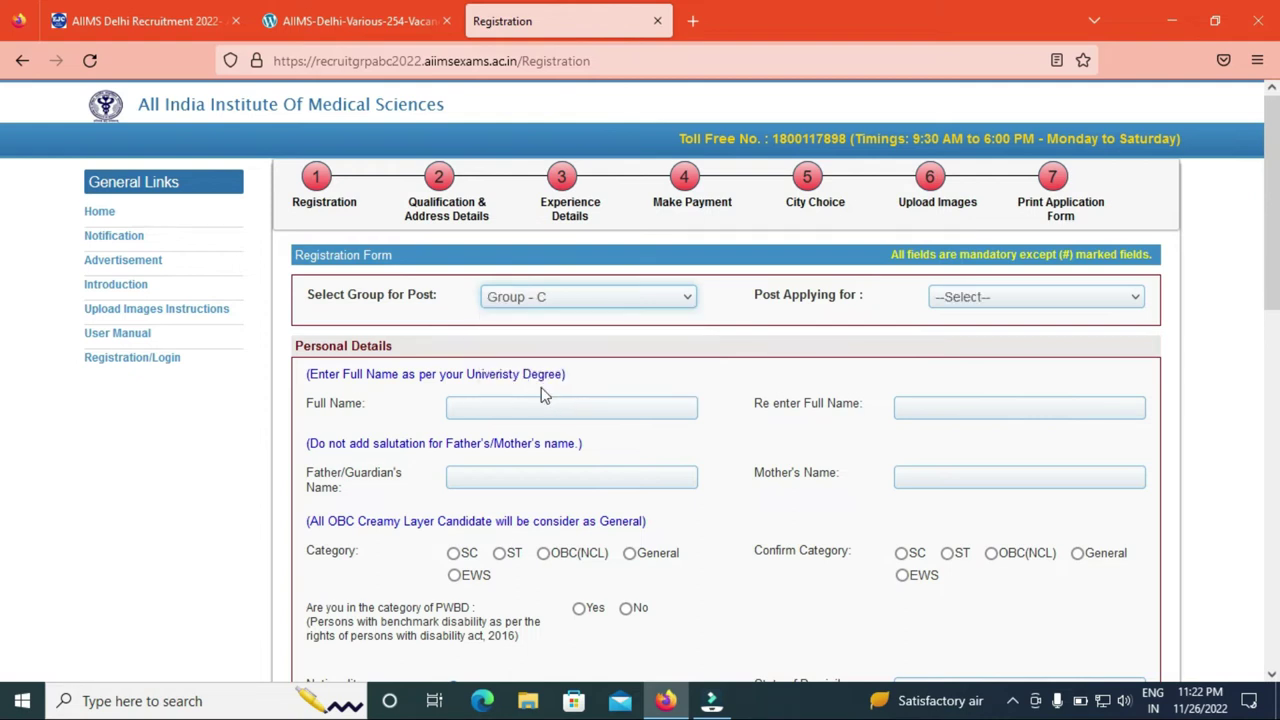
{"action": "left_click", "coordinate": [1025, 298]}
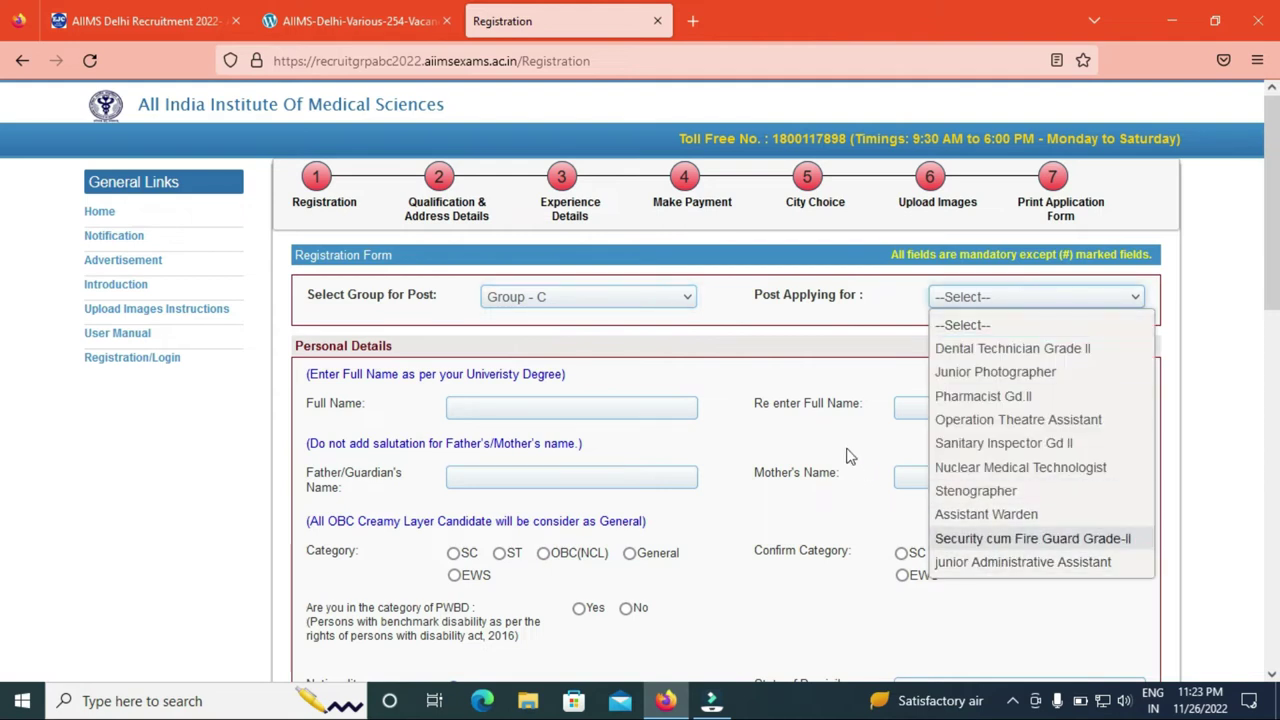
{"action": "left_click", "coordinate": [1008, 570]}
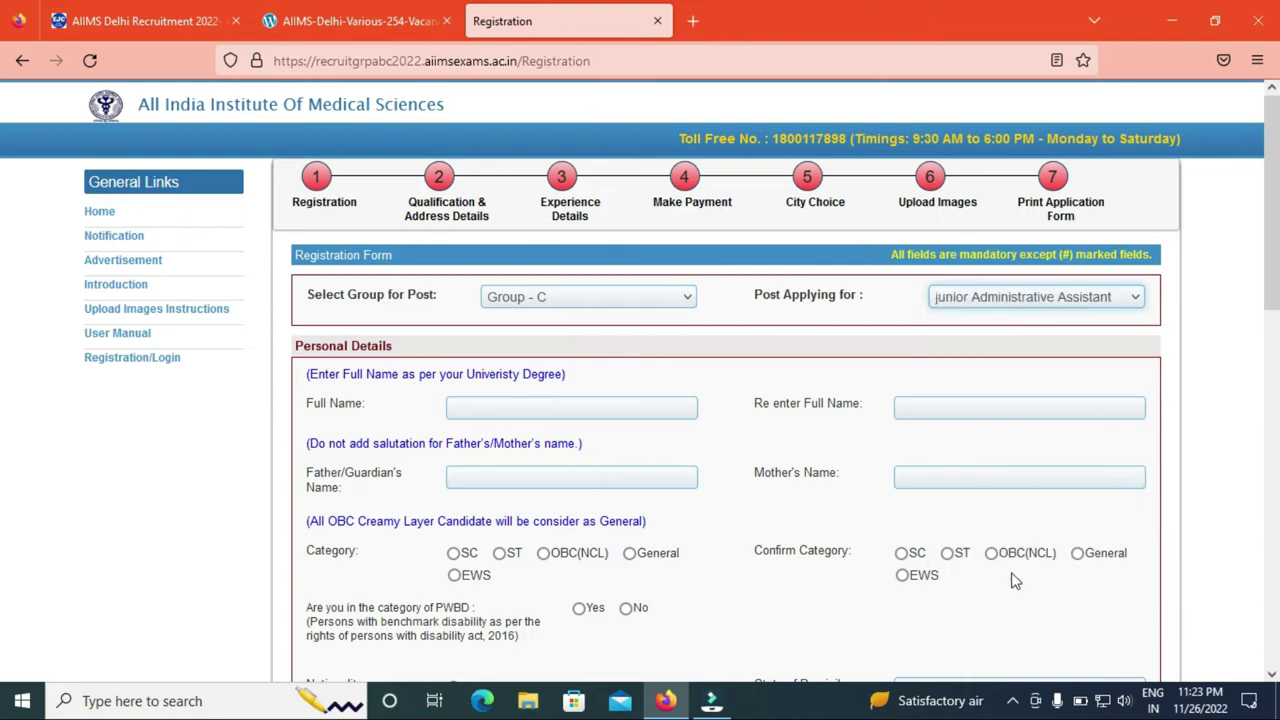
Step: Check the group of the posts on the first page of the vacancy PDF and compare it with the form's group options
{"action": "left_click", "coordinate": [588, 297]}
{"action": "left_click", "coordinate": [337, 12]}
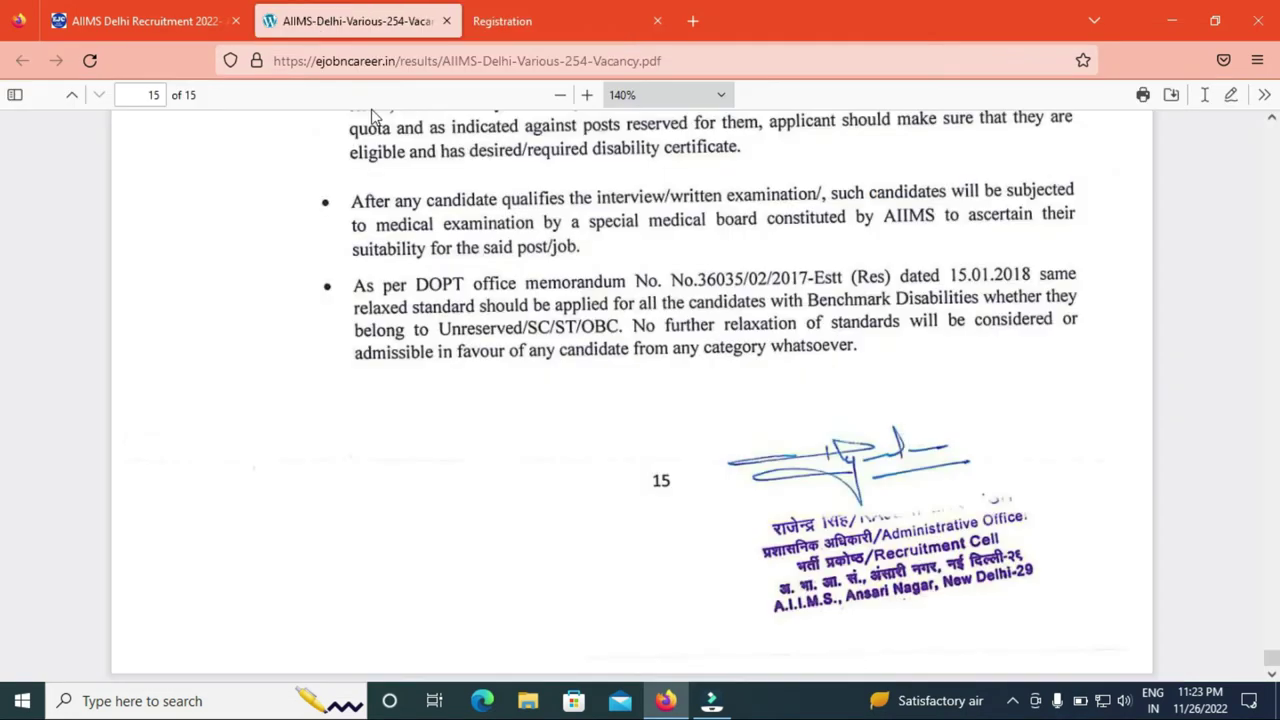
{"action": "left_click_drag", "start_coordinate": [6, 662], "coordinate": [3, 200]}
{"action": "left_click_drag", "start_coordinate": [1277, 200], "coordinate": [1276, 125]}
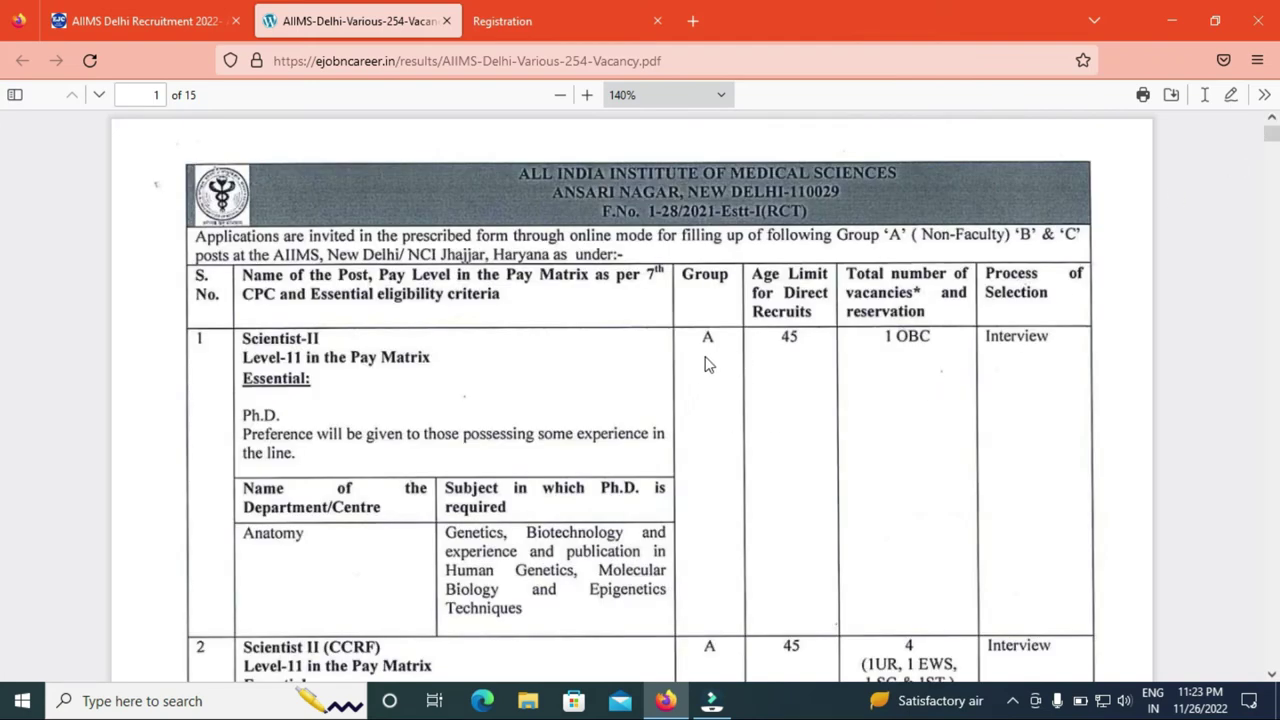
{"action": "left_click", "coordinate": [492, 22]}
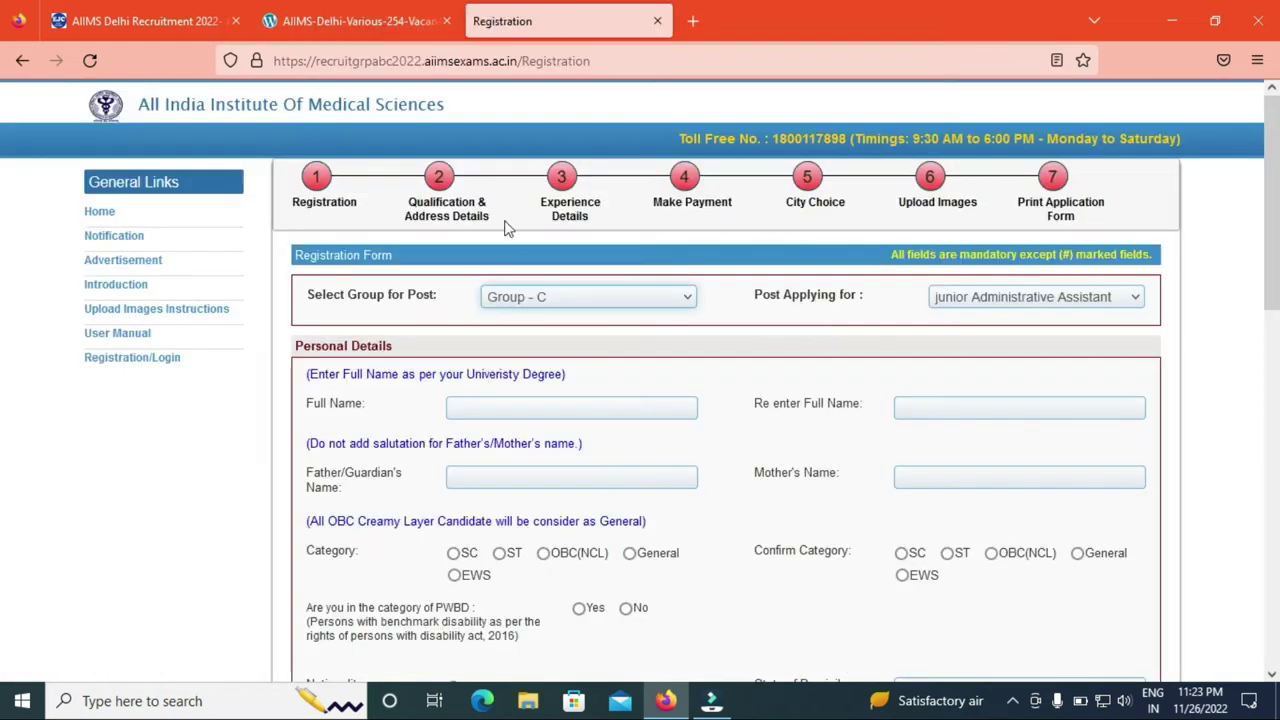
{"action": "left_click", "coordinate": [590, 297]}
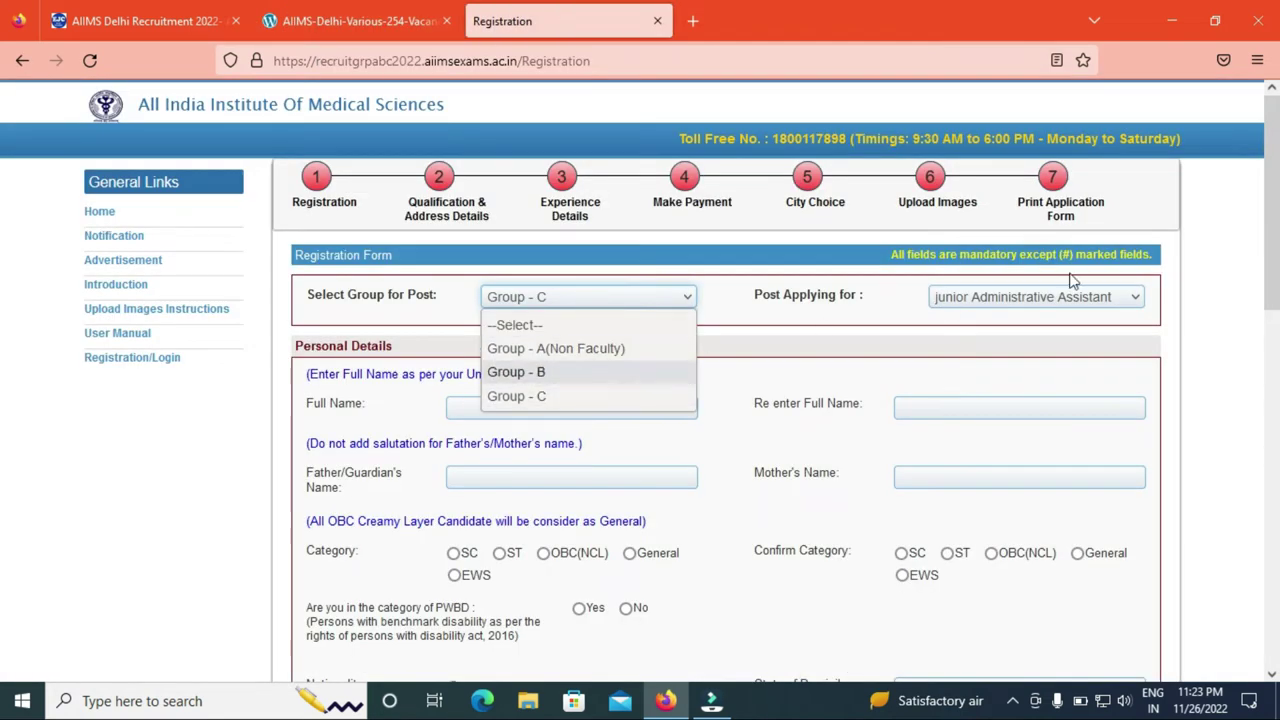
{"action": "left_click", "coordinate": [845, 310]}
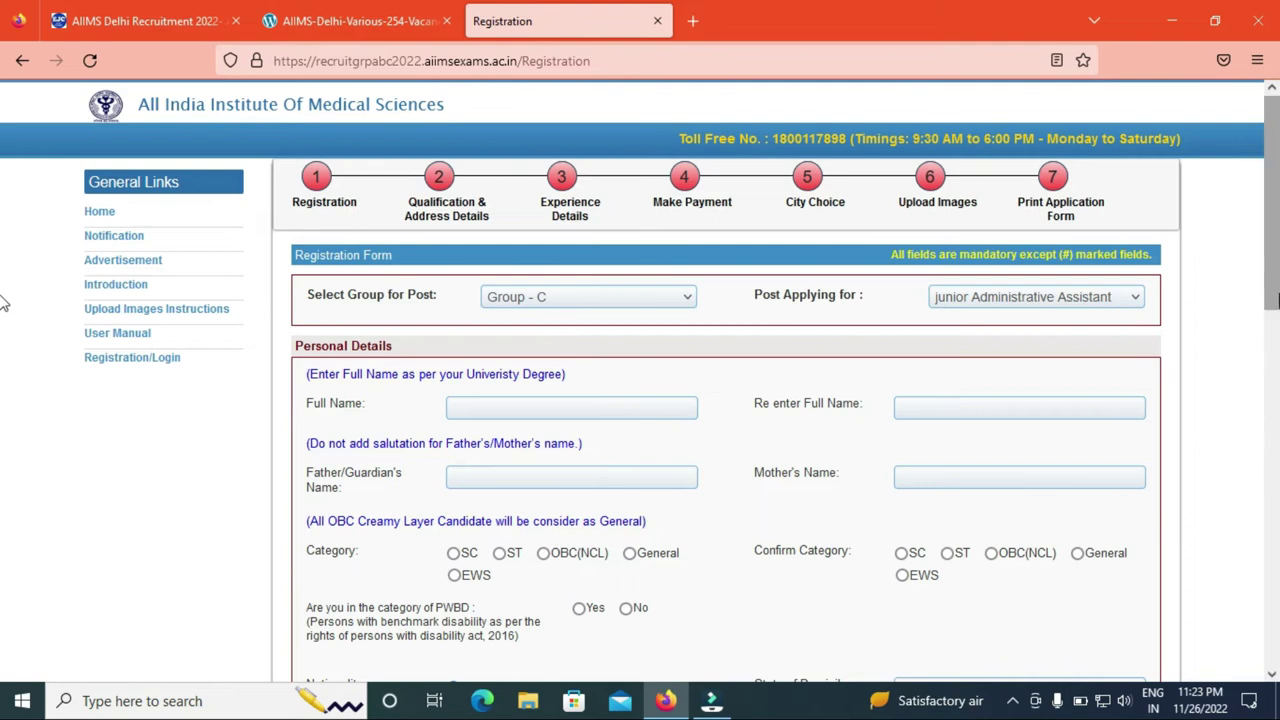
Step: Set both the category and confirm category to General, and answer No to the PWBD question
{"action": "scroll", "coordinate": [3, 297], "scroll_direction": "down", "scroll_amount": 1}
{"action": "scroll", "coordinate": [1268, 318], "scroll_direction": "down", "scroll_amount": 2}
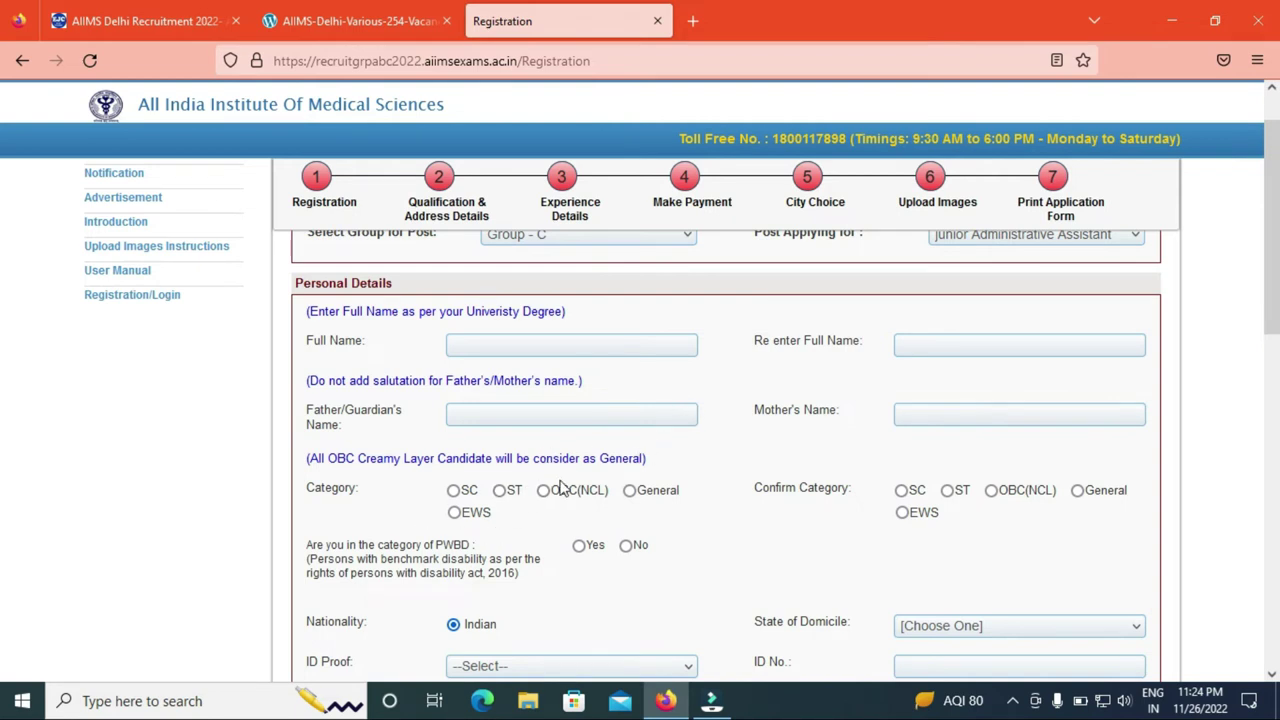
{"action": "left_click", "coordinate": [629, 490]}
{"action": "left_click", "coordinate": [1077, 490]}
{"action": "scroll", "coordinate": [5, 310], "scroll_direction": "down", "scroll_amount": 3}
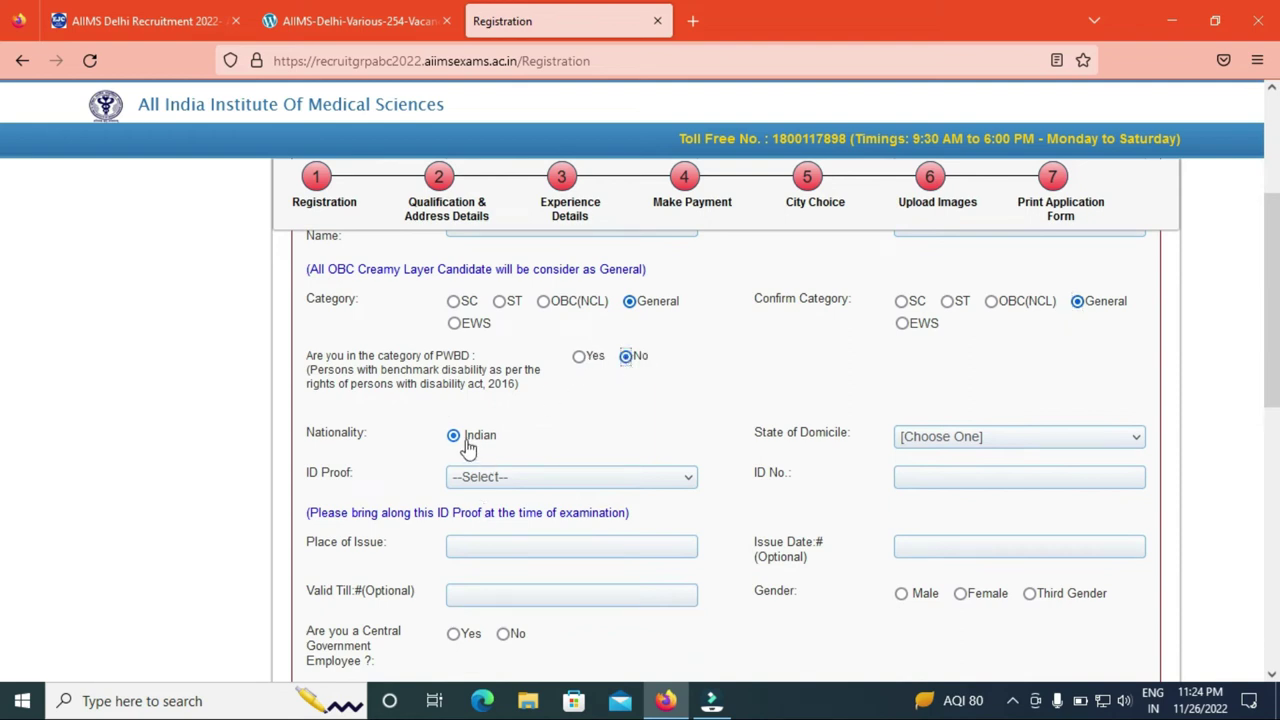
Step: Choose ANDHRA PRADESH as the state of domicile and PAN Card as the ID proof
{"action": "left_click", "coordinate": [996, 445]}
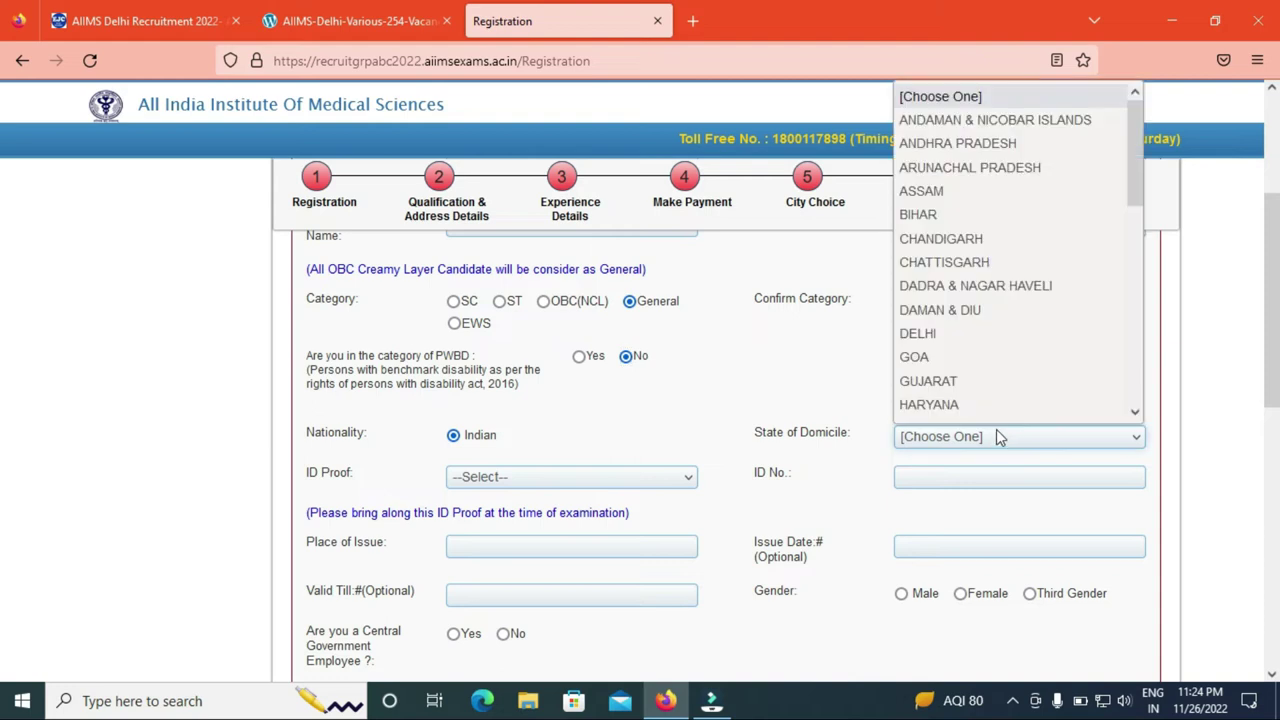
{"action": "left_click", "coordinate": [926, 143]}
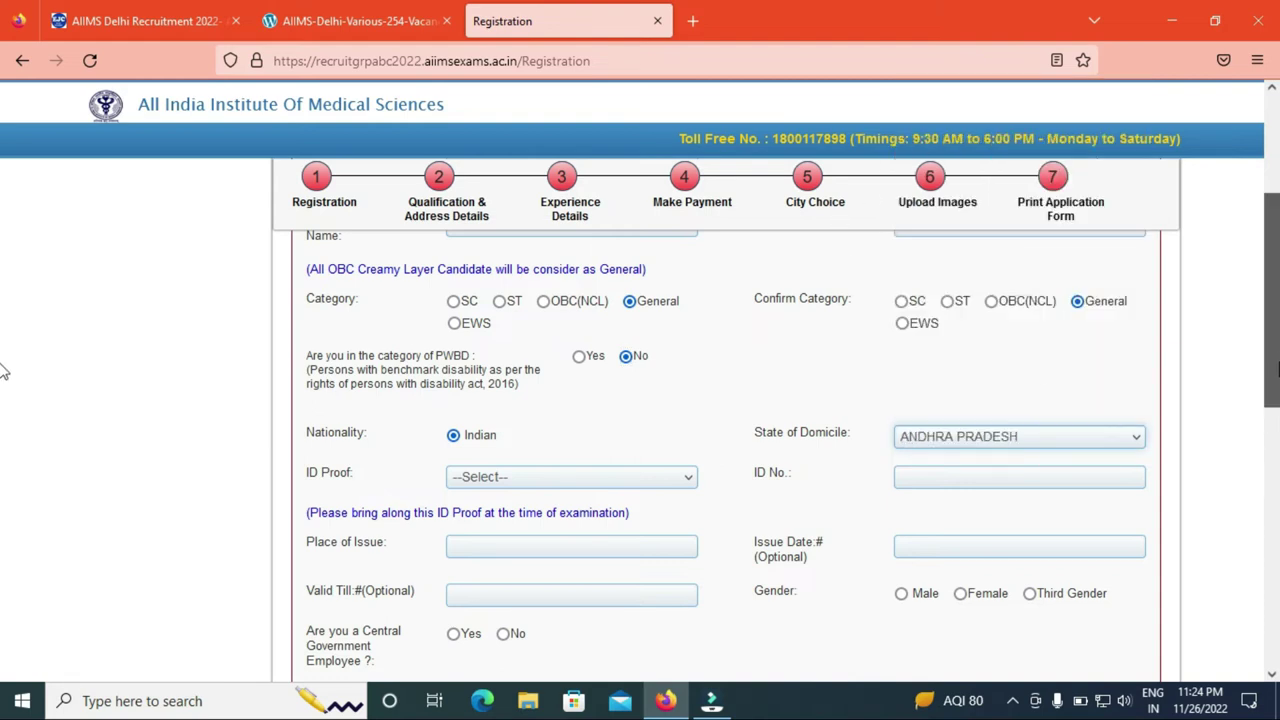
{"action": "scroll", "coordinate": [2, 370], "scroll_direction": "down", "scroll_amount": 3}
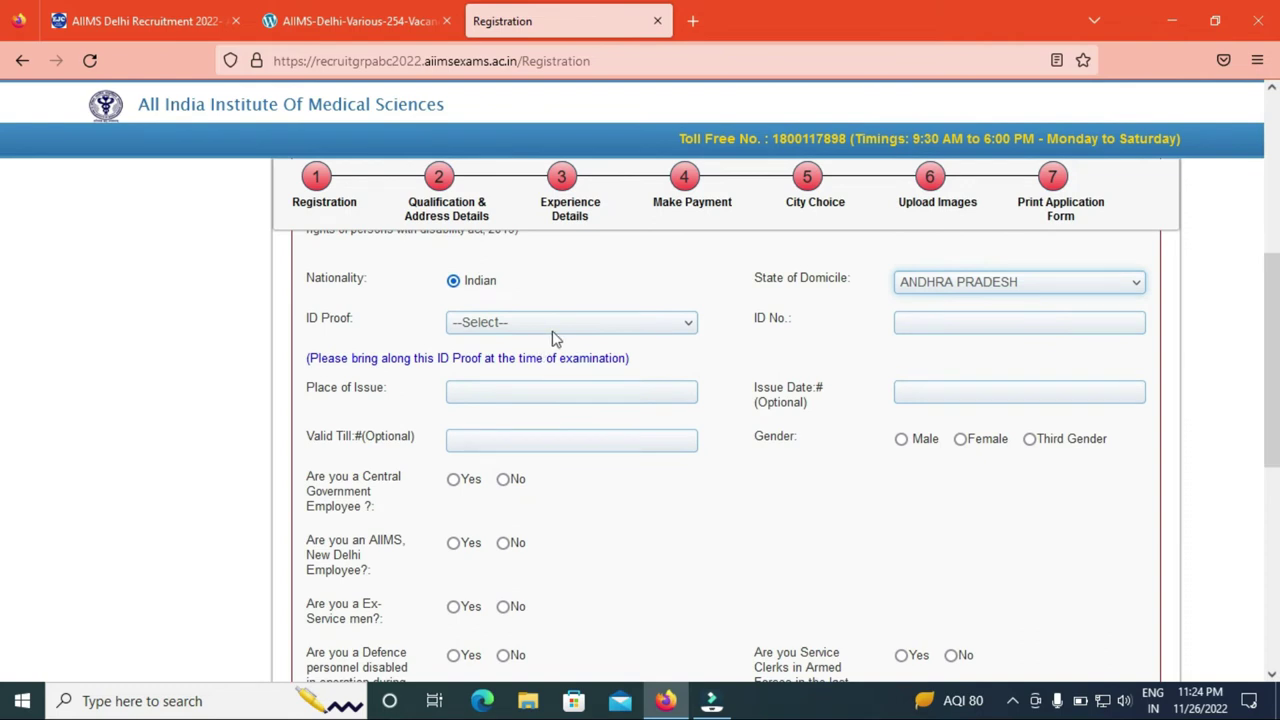
{"action": "left_click", "coordinate": [555, 325]}
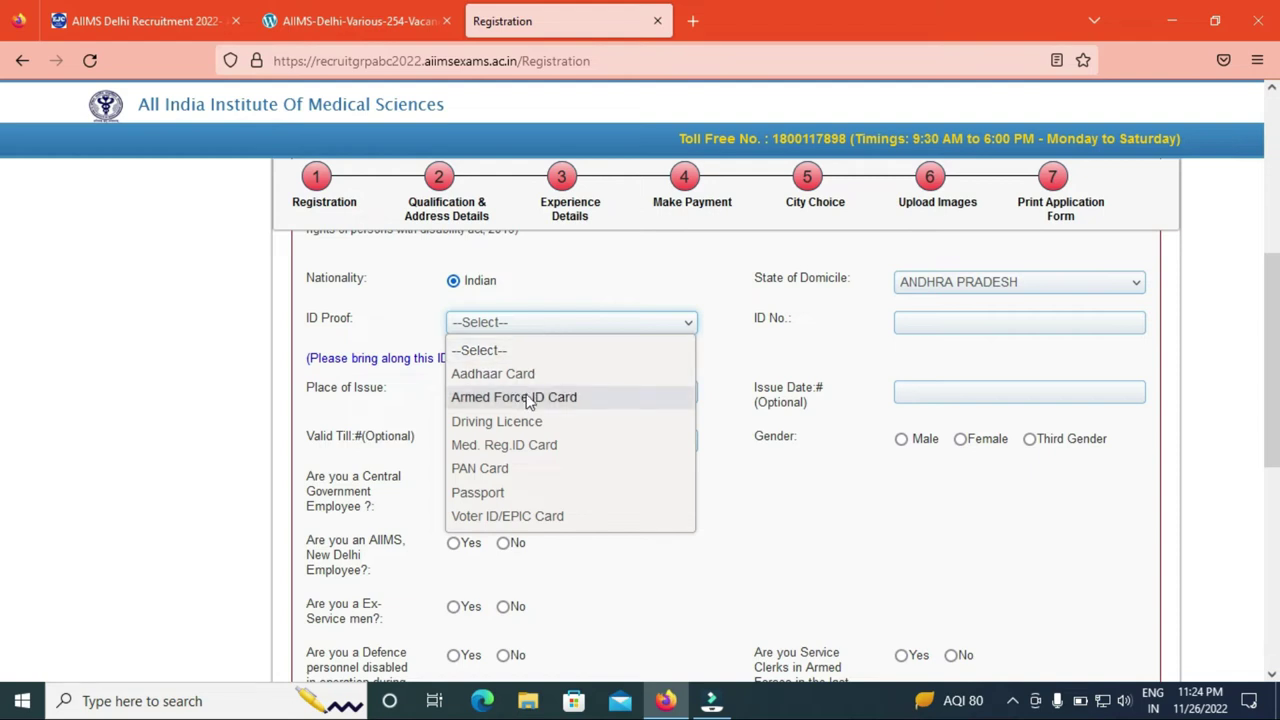
{"action": "left_click", "coordinate": [505, 470]}
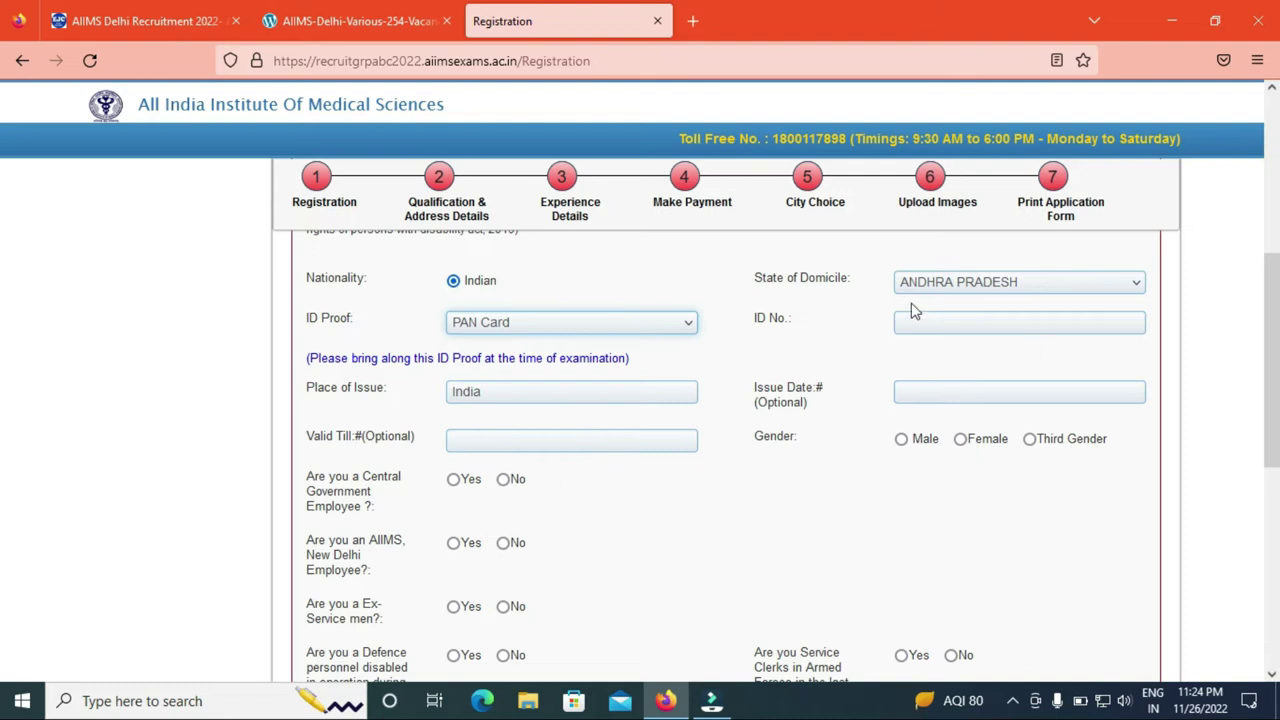
{"action": "left_click", "coordinate": [933, 324]}
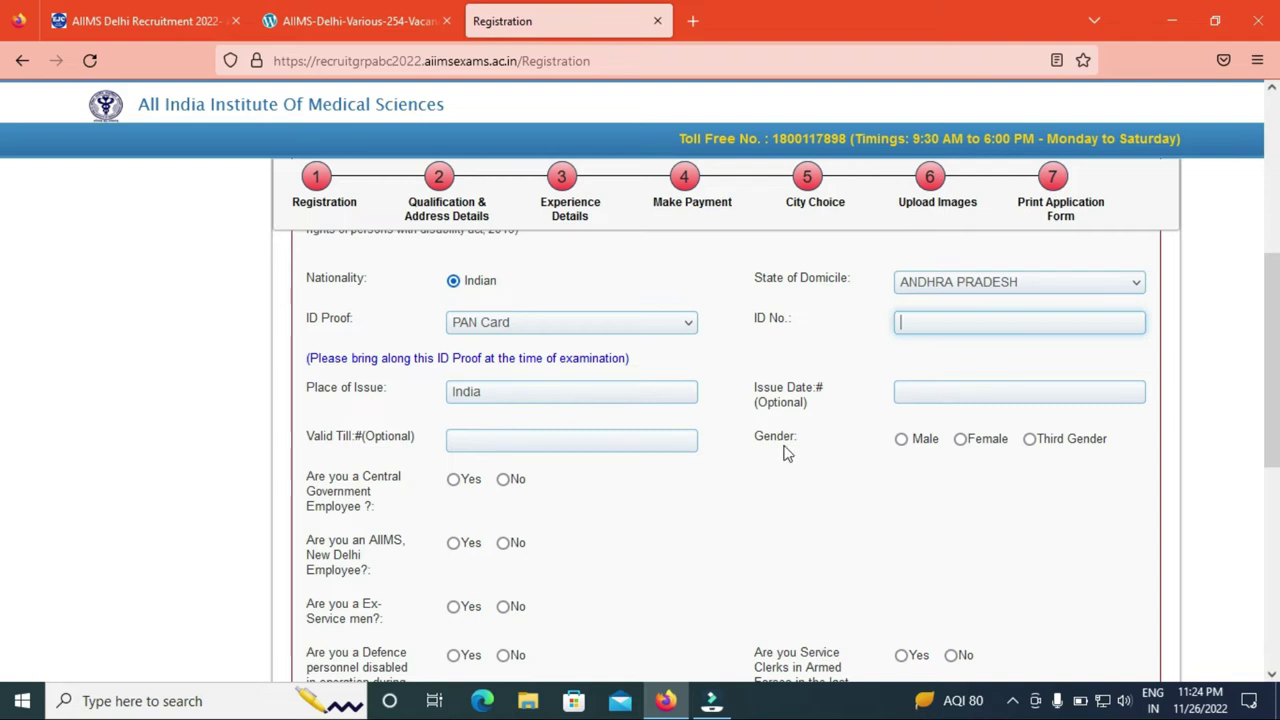
Step: Set the gender to Male and answer No to the government employee, AIIMS employee, ex-servicemen, defence personnel and service clerk questions
{"action": "left_click", "coordinate": [901, 439]}
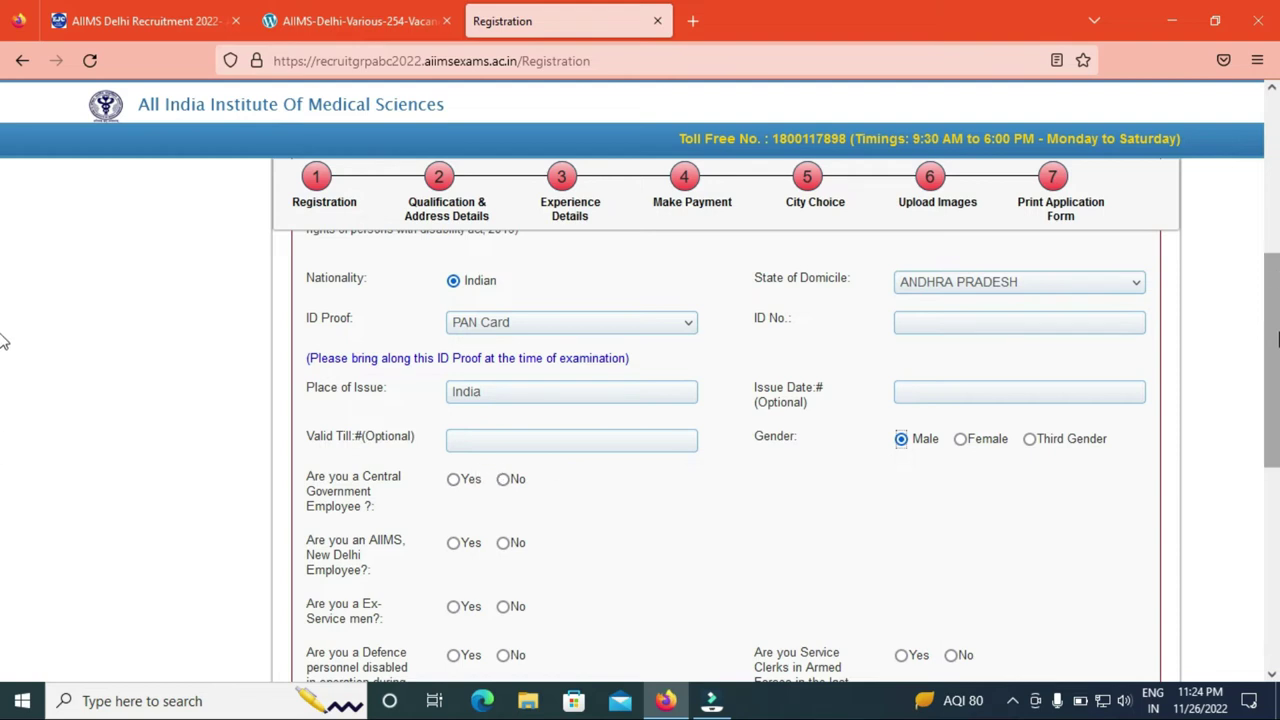
{"action": "scroll", "coordinate": [1276, 340], "scroll_direction": "down", "scroll_amount": 2}
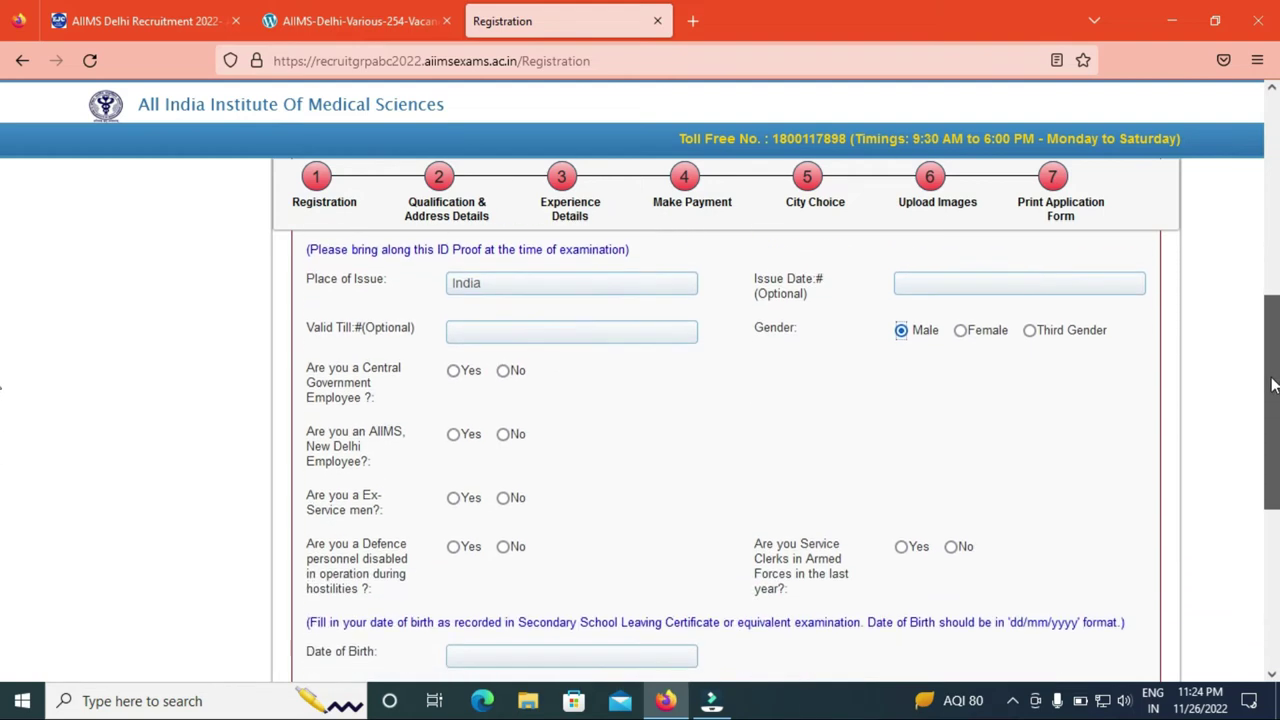
{"action": "left_click", "coordinate": [504, 373]}
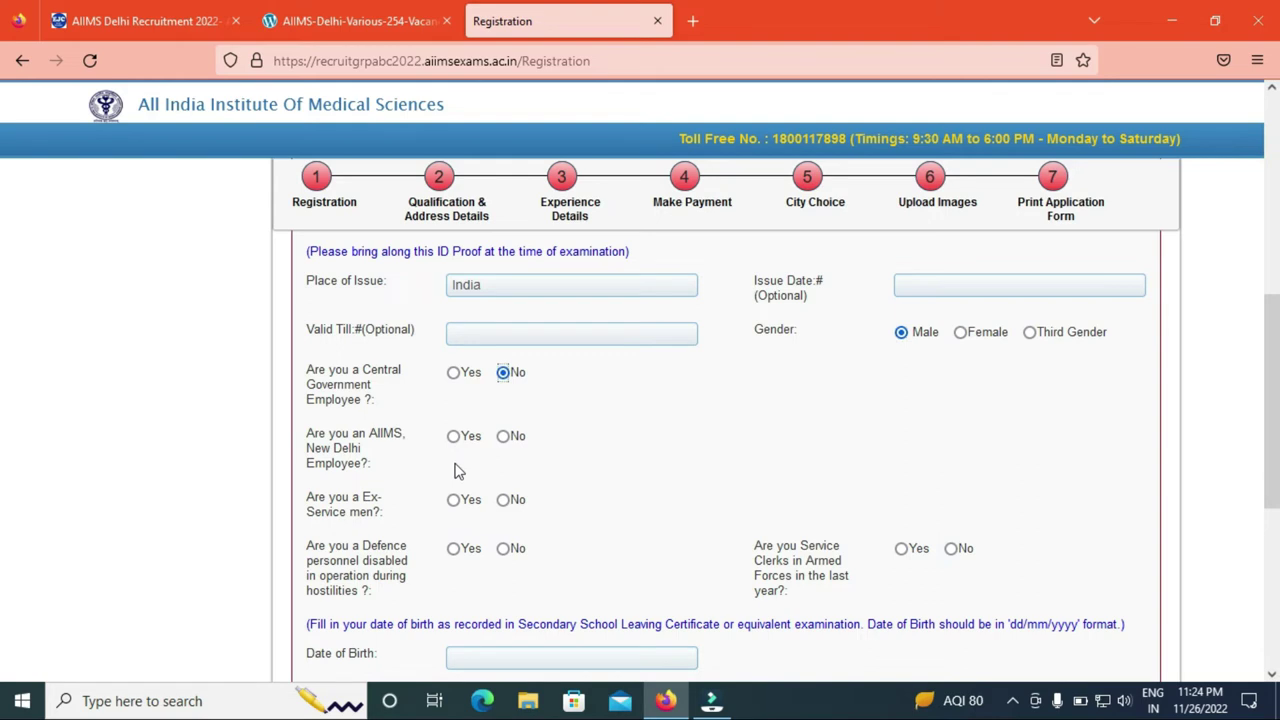
{"action": "left_click", "coordinate": [504, 437]}
{"action": "left_click", "coordinate": [504, 500]}
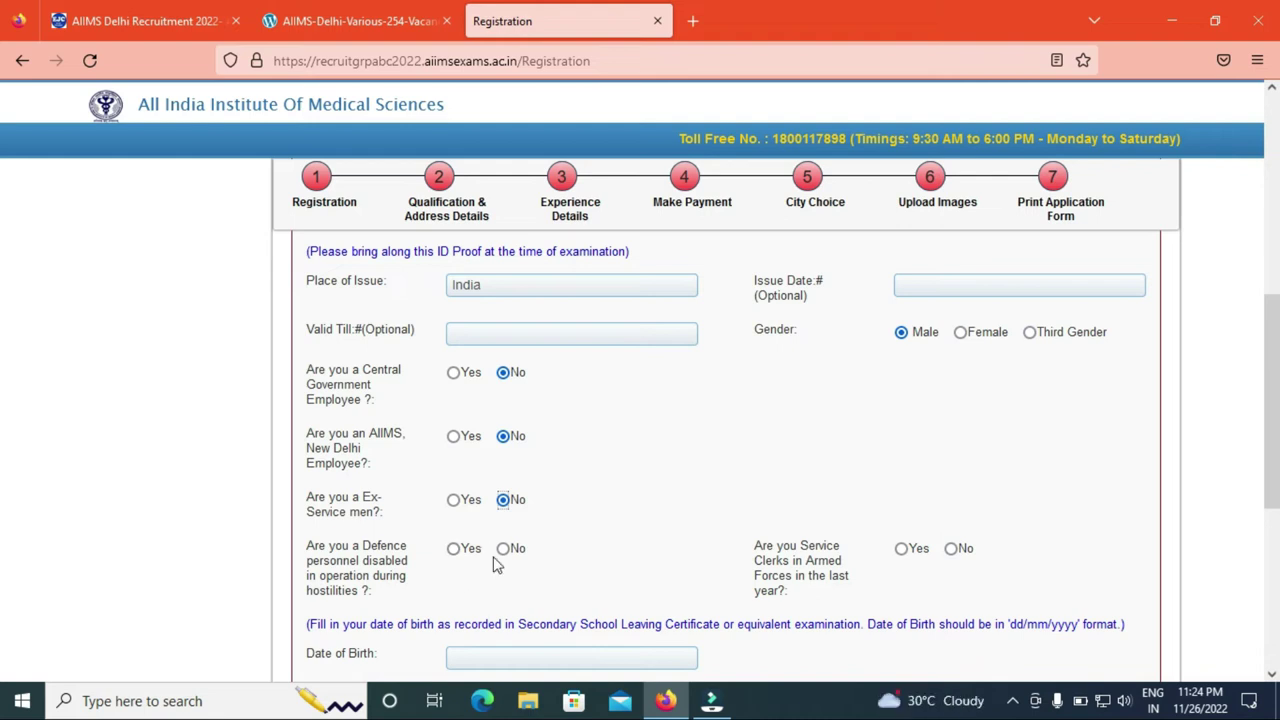
{"action": "left_click", "coordinate": [503, 549]}
{"action": "left_click", "coordinate": [951, 549]}
Step: Fill in the applicant's date of birth by picking the year and day in the calendar
{"action": "left_click_drag", "start_coordinate": [1275, 412], "coordinate": [1277, 468]}
{"action": "scroll", "coordinate": [2, 480], "scroll_direction": "down", "scroll_amount": 1}
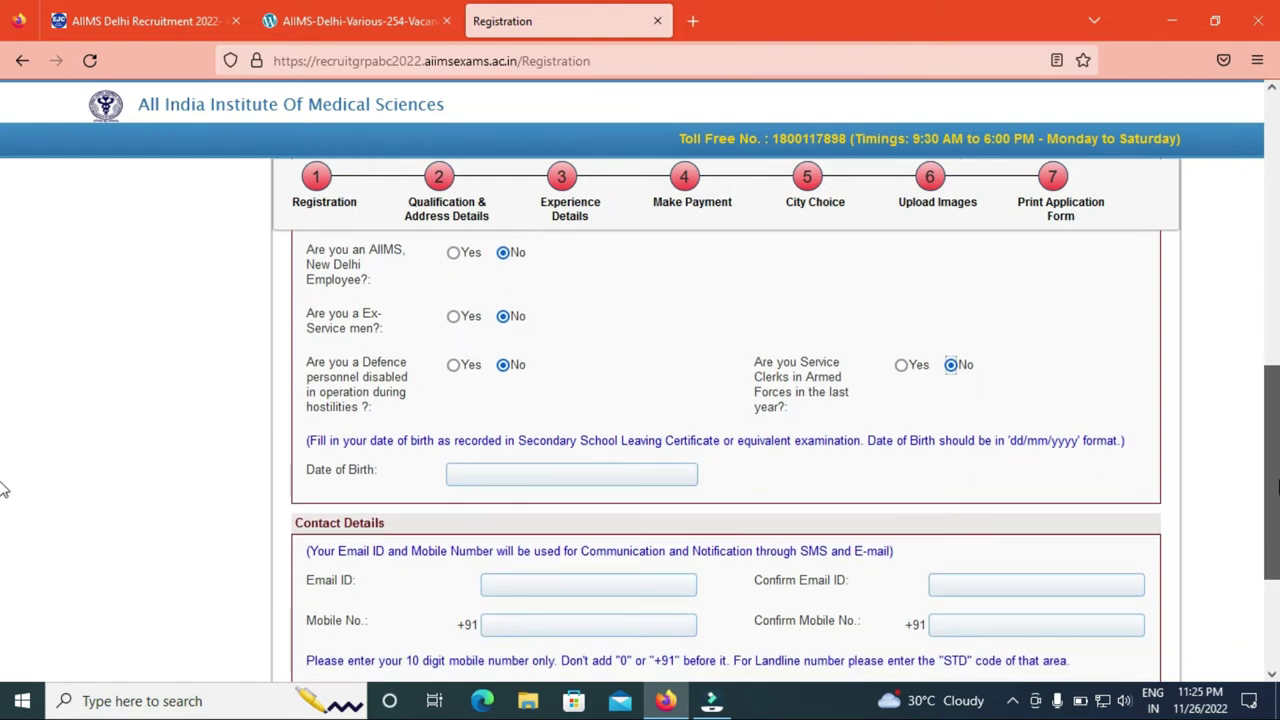
{"action": "left_click", "coordinate": [490, 474]}
{"action": "left_click", "coordinate": [608, 504]}
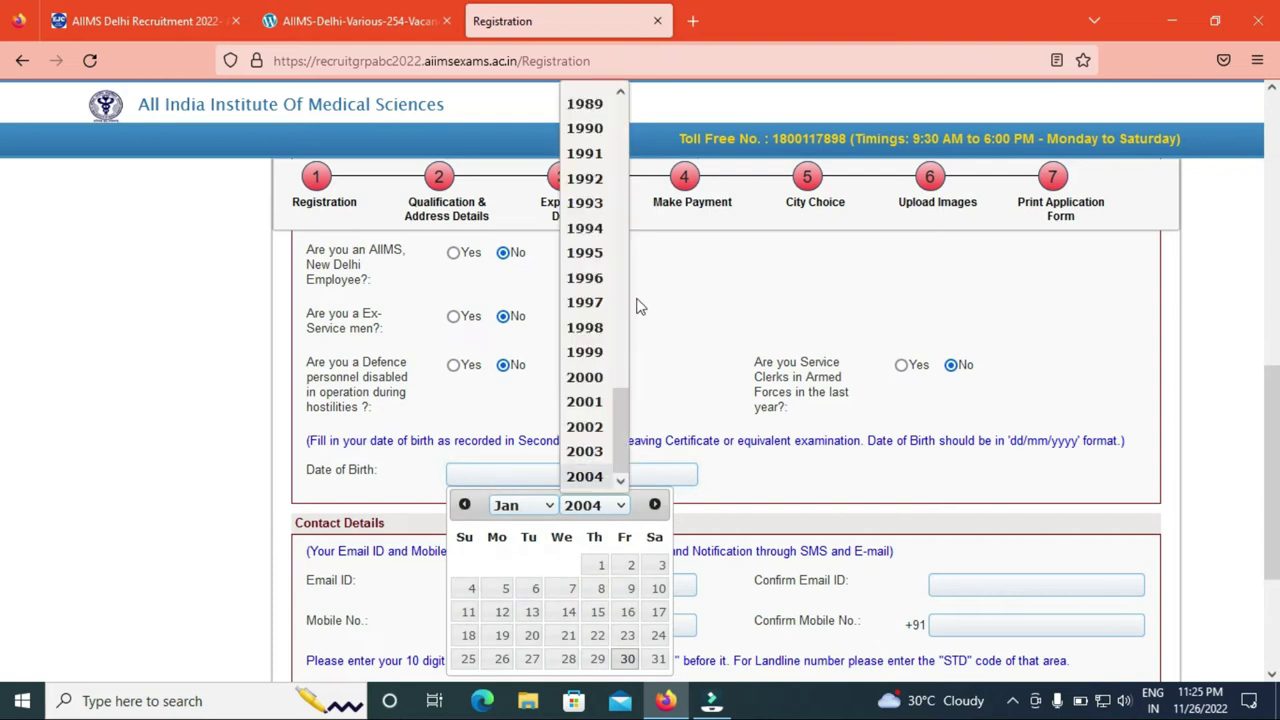
{"action": "left_click", "coordinate": [590, 389]}
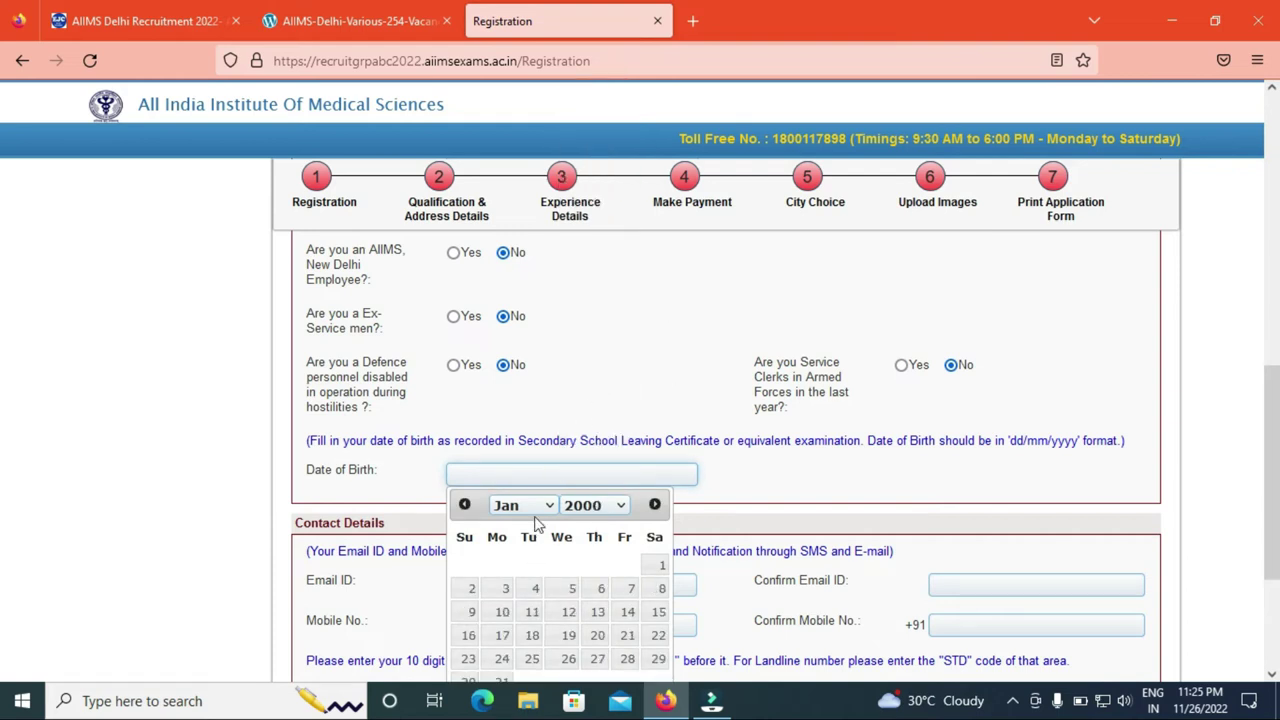
{"action": "left_click", "coordinate": [655, 566]}
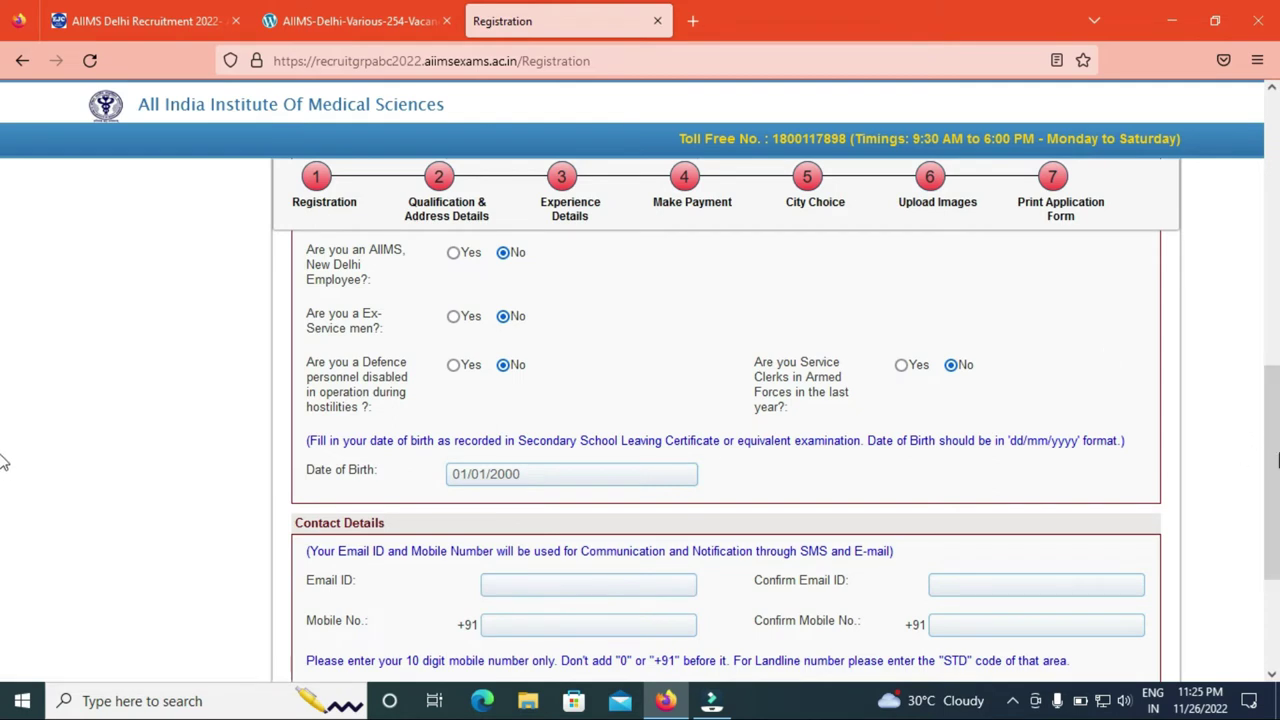
Step: Choose Mobile as the alternate number type in the contact details and accept the declaration
{"action": "scroll", "coordinate": [3, 520], "scroll_direction": "down", "scroll_amount": 3}
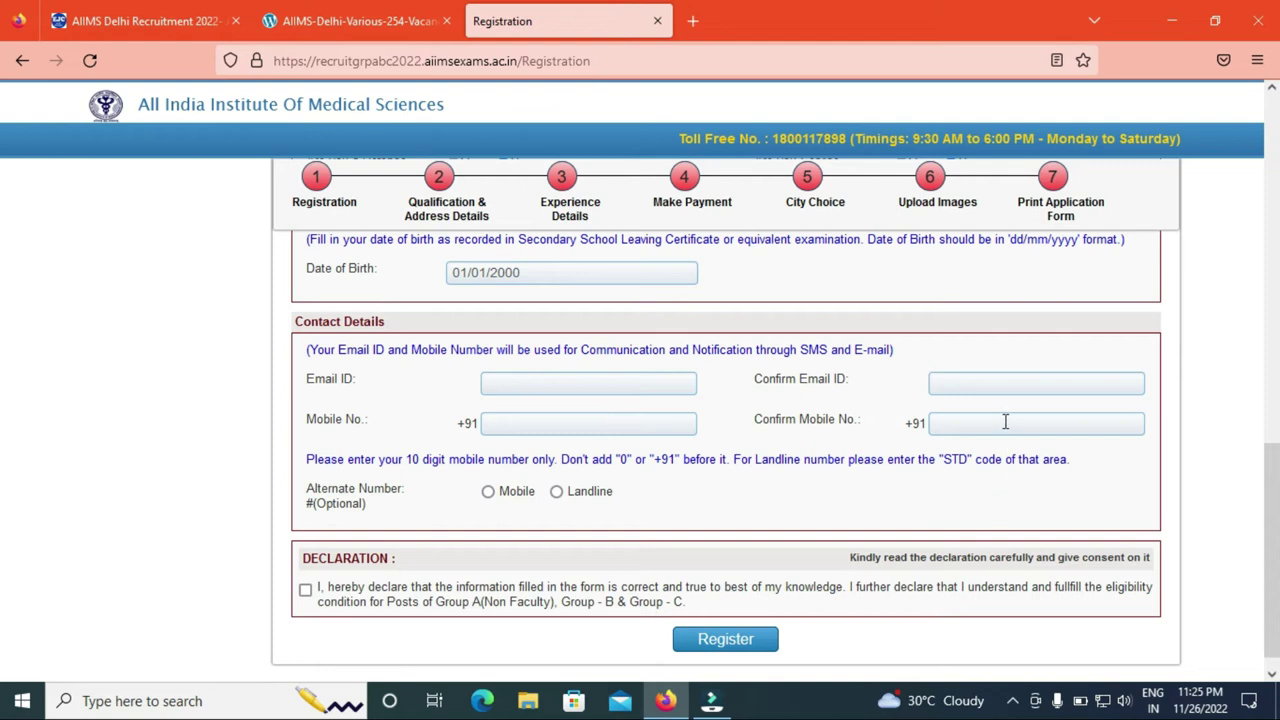
{"action": "left_click", "coordinate": [487, 493]}
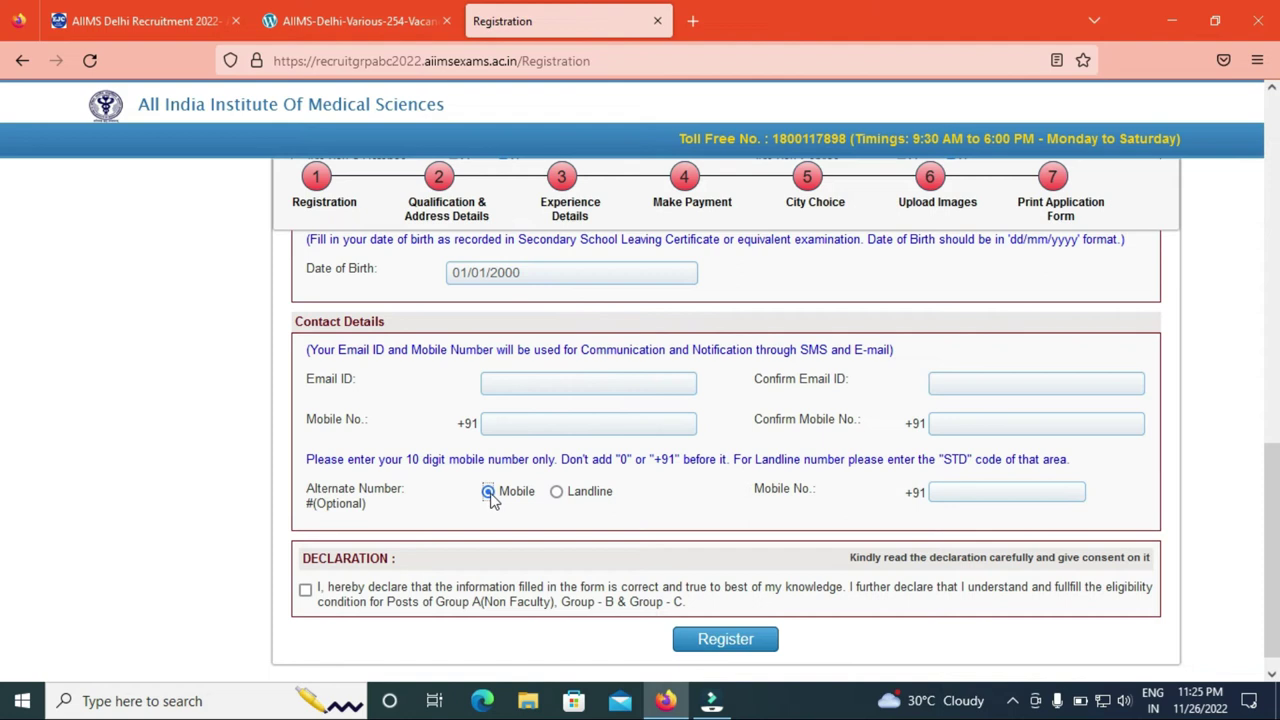
{"action": "left_click", "coordinate": [556, 491]}
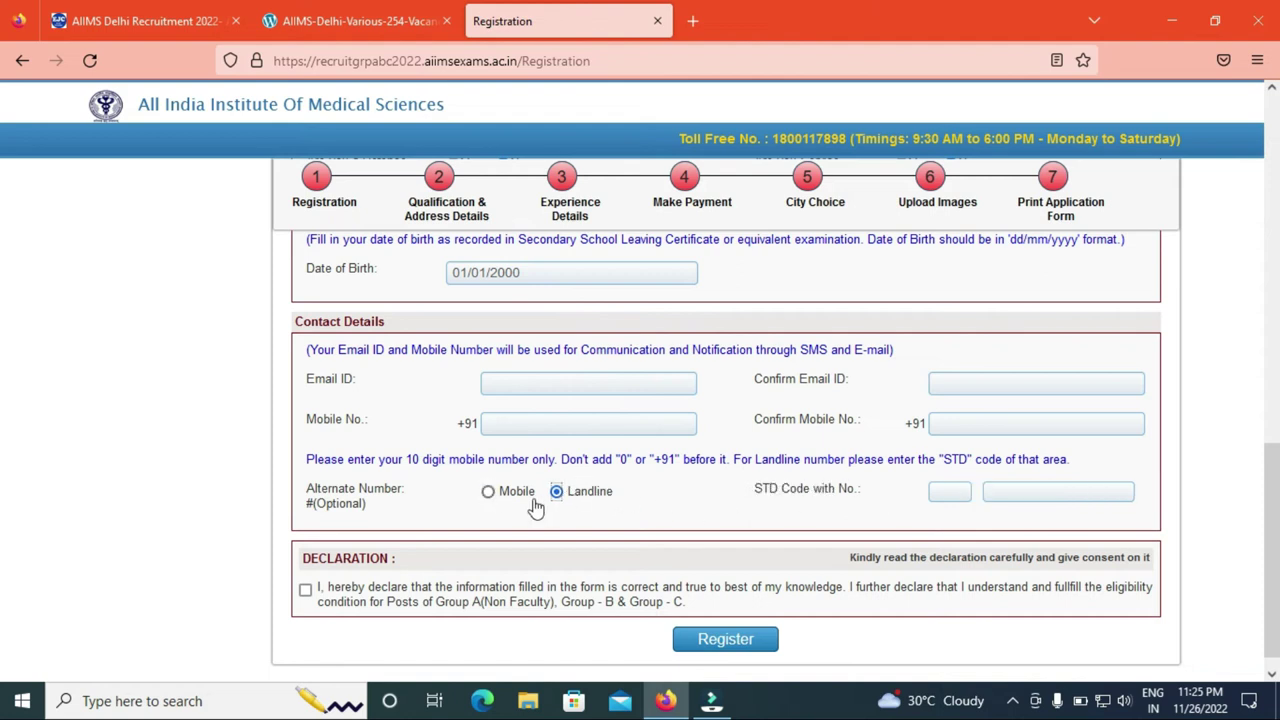
{"action": "left_click", "coordinate": [487, 492]}
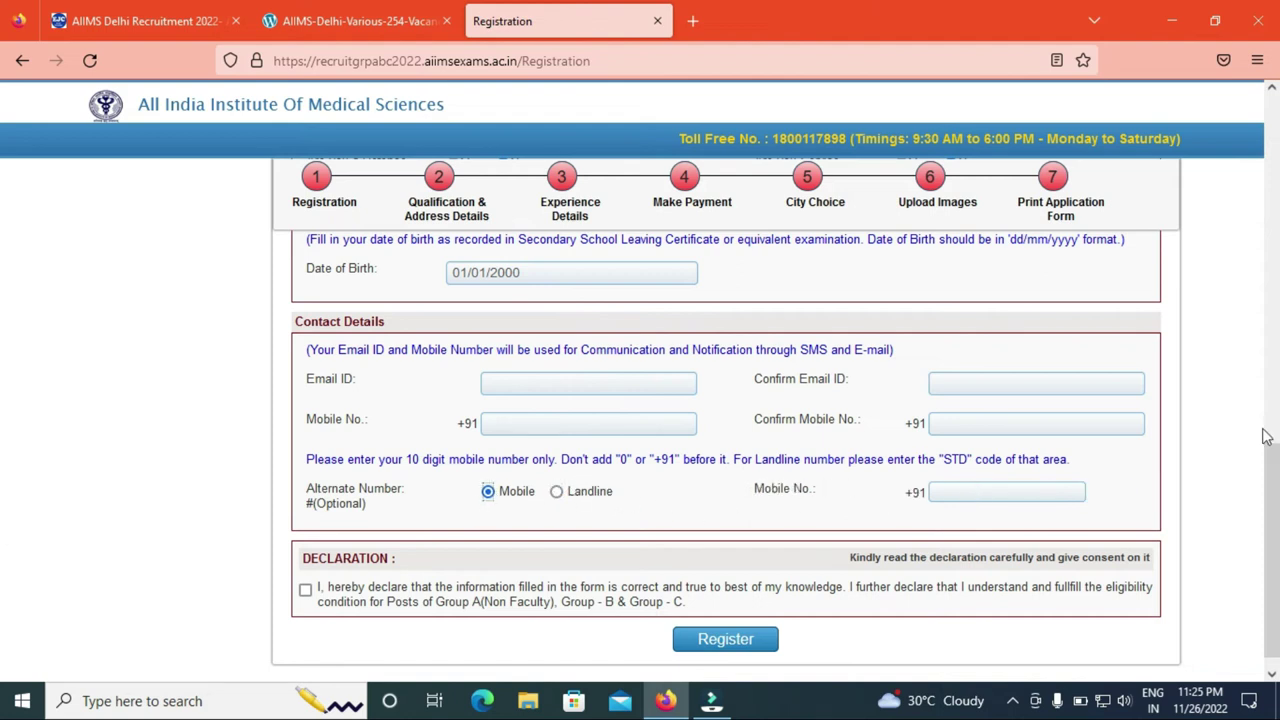
{"action": "scroll", "coordinate": [6, 515], "scroll_direction": "down", "scroll_amount": 2}
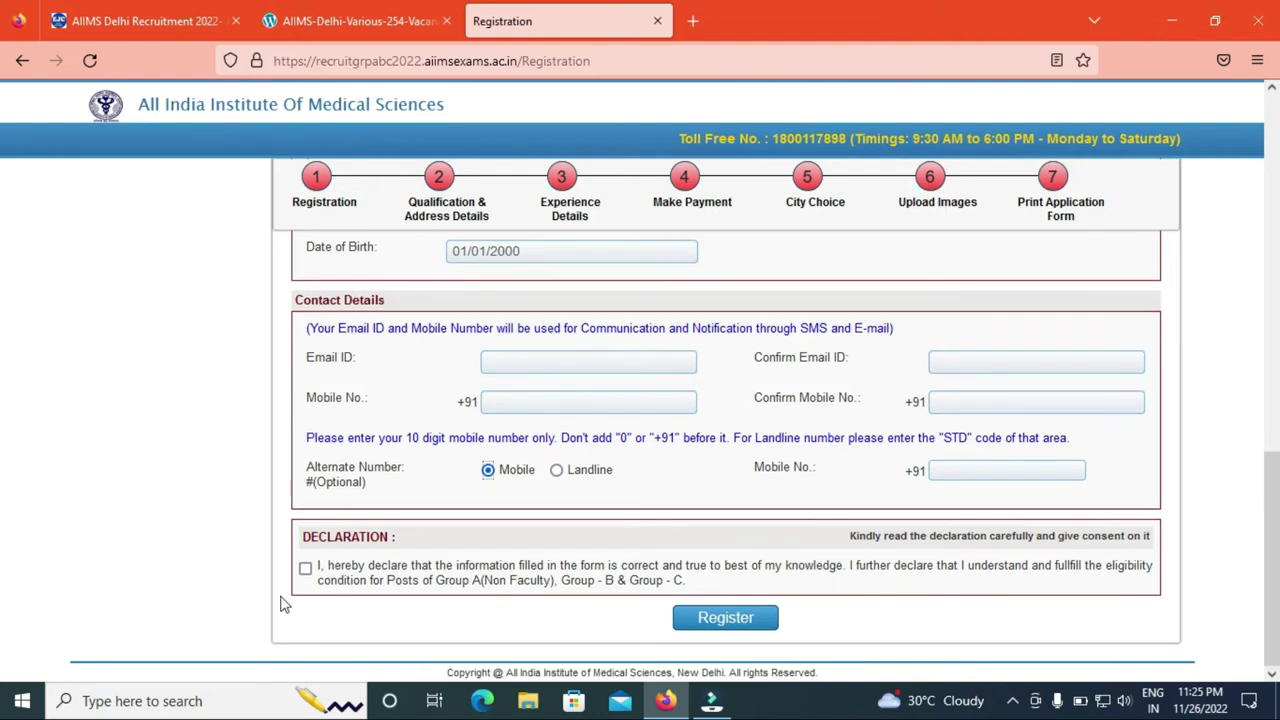
{"action": "left_click", "coordinate": [305, 568]}
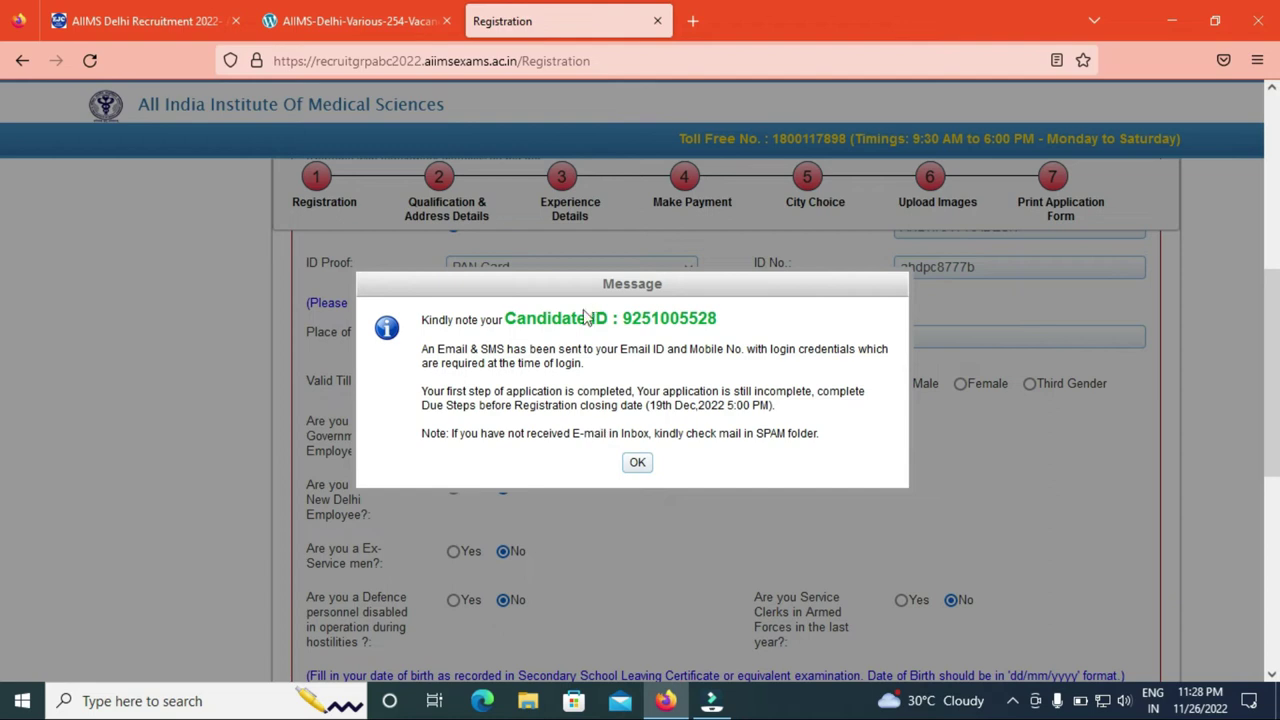
Step: Acknowledge the registration message, log in with the candidate ID, account password and captcha, and save the login in the browser
{"action": "left_click", "coordinate": [637, 462]}
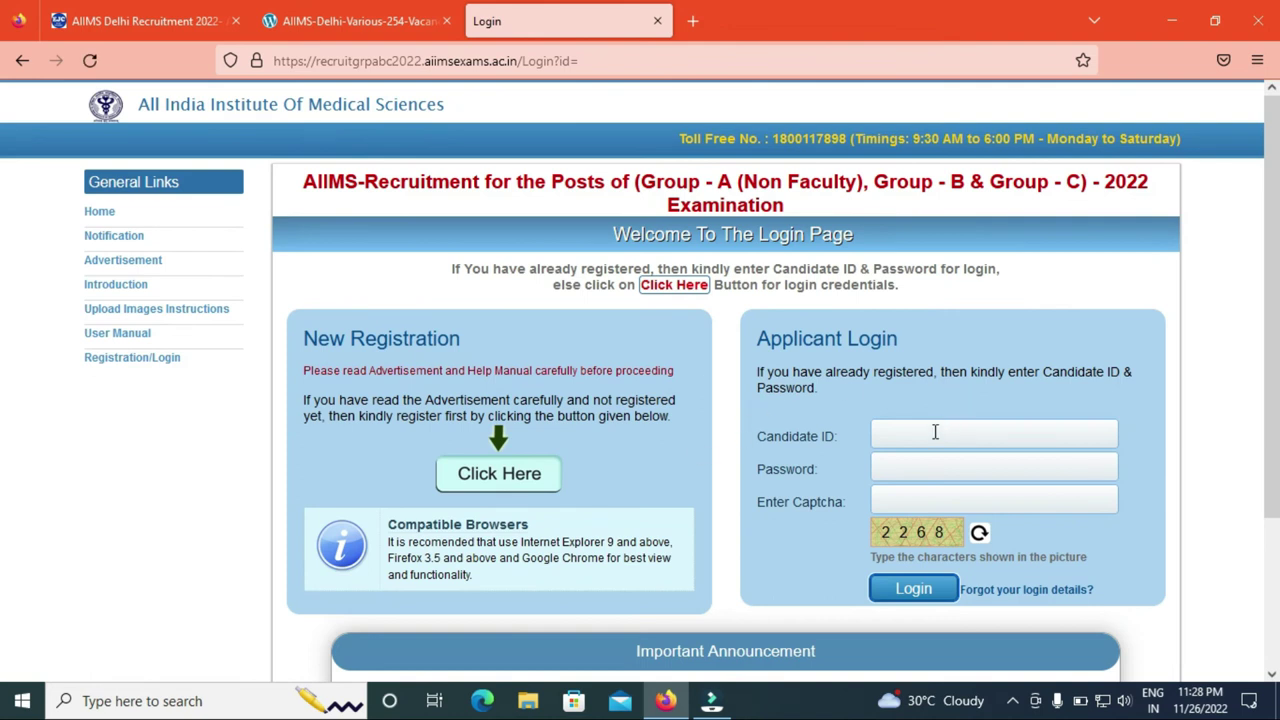
{"action": "left_click", "coordinate": [931, 466]}
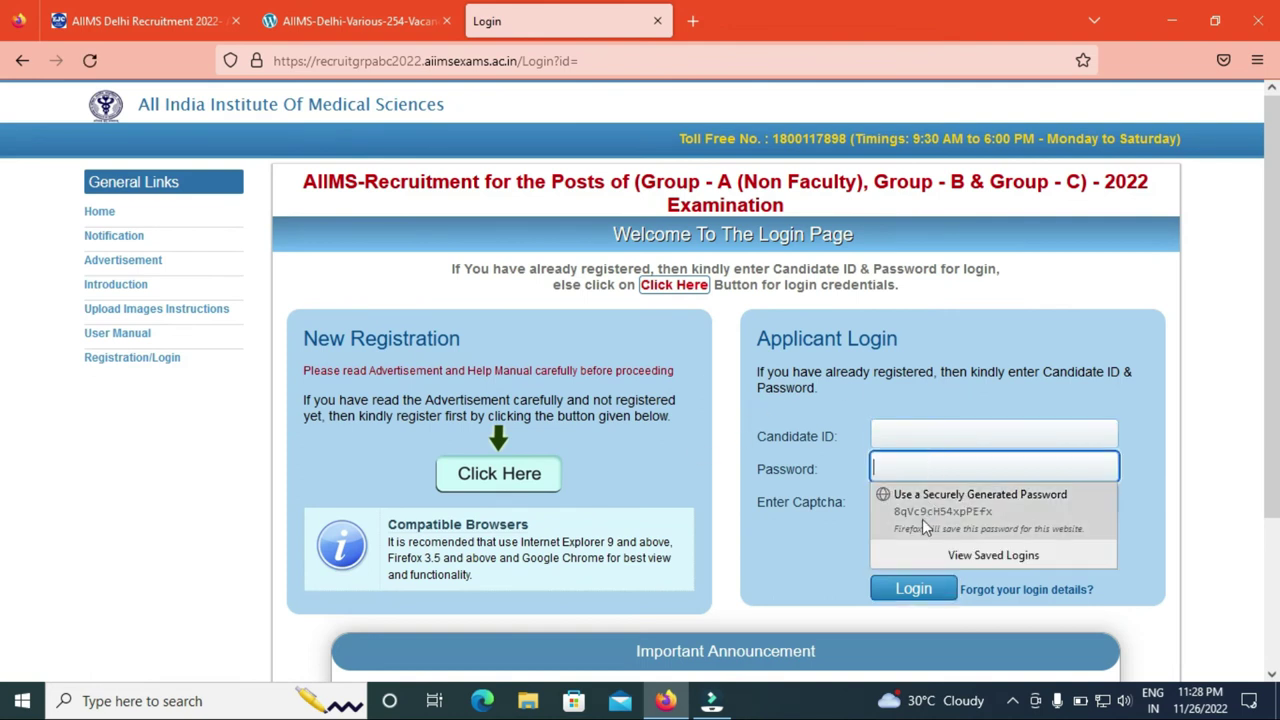
{"action": "left_click", "coordinate": [860, 547]}
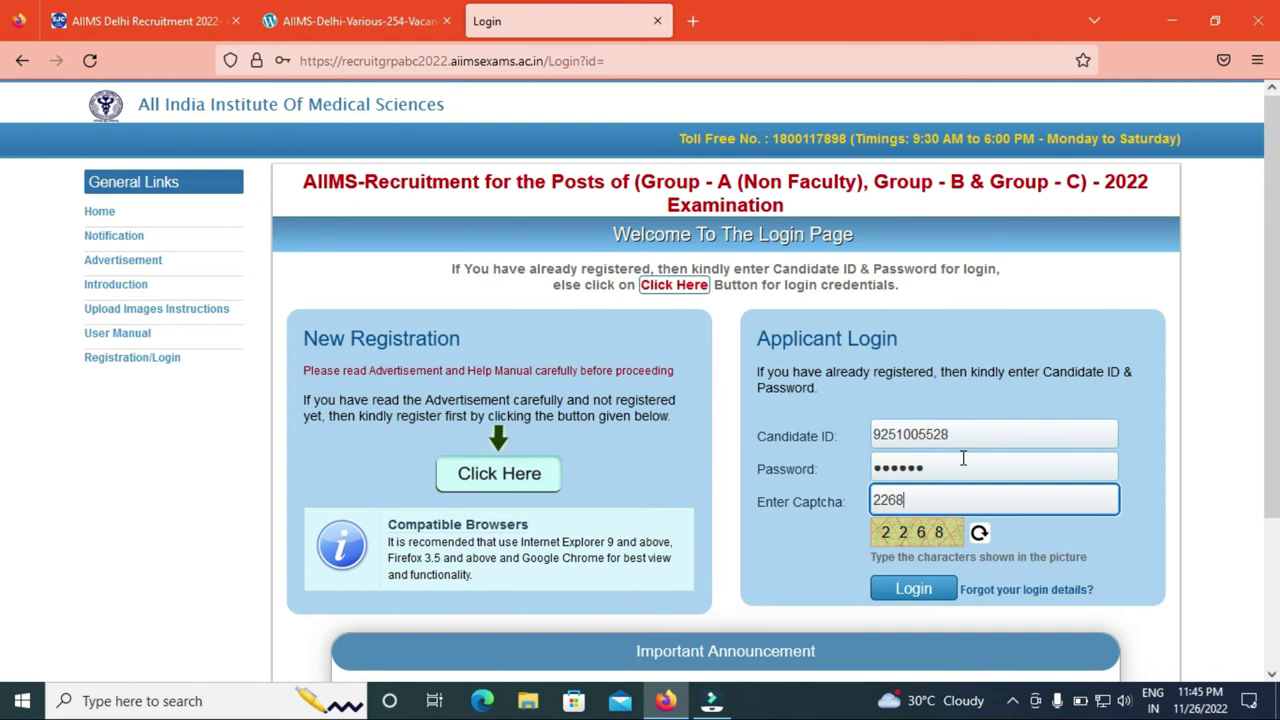
{"action": "left_click", "coordinate": [913, 589]}
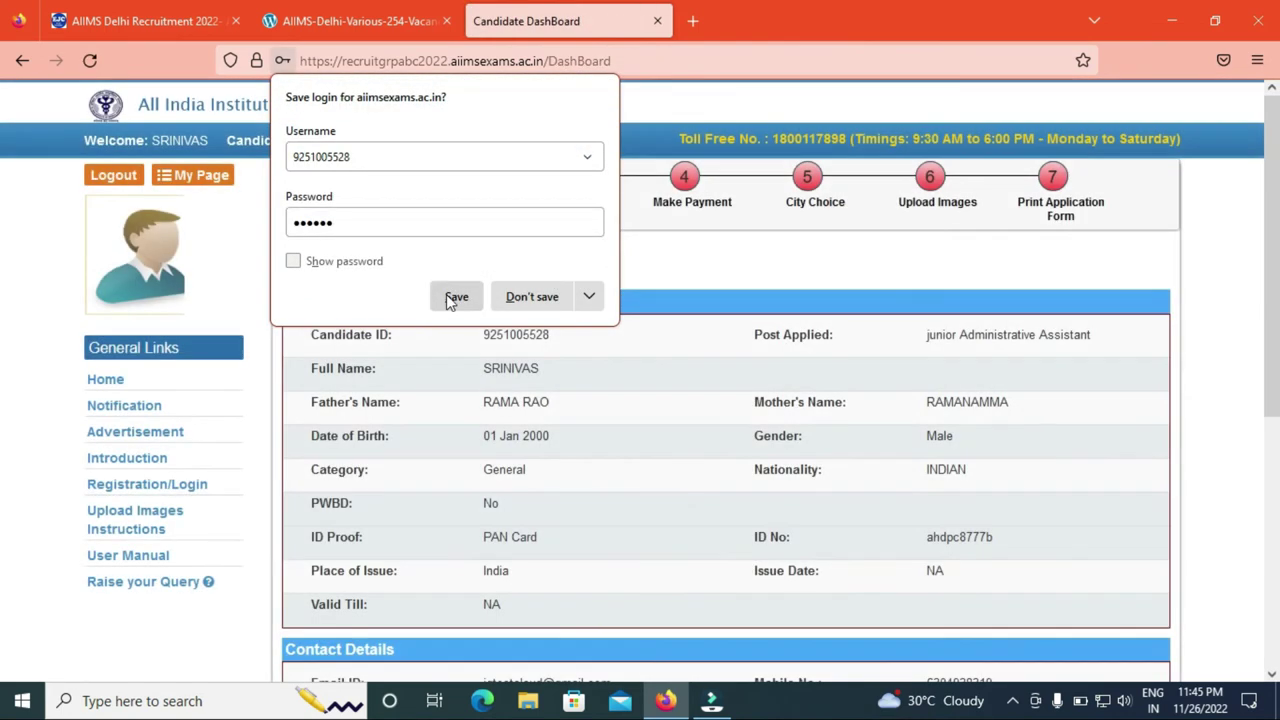
{"action": "left_click", "coordinate": [456, 297]}
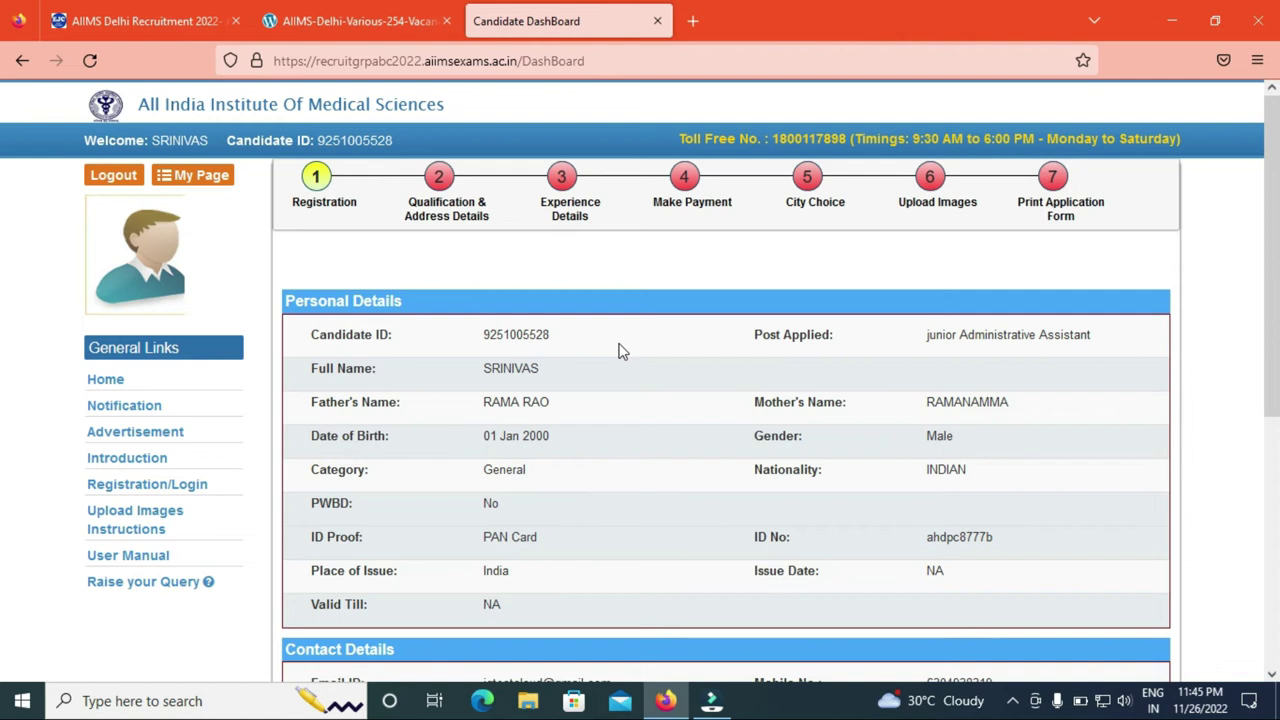
Step: Review the personal details, contact details and due steps on the candidate dashboard, and proceed to Step 2
{"action": "scroll", "coordinate": [3, 300], "scroll_direction": "down", "scroll_amount": 5}
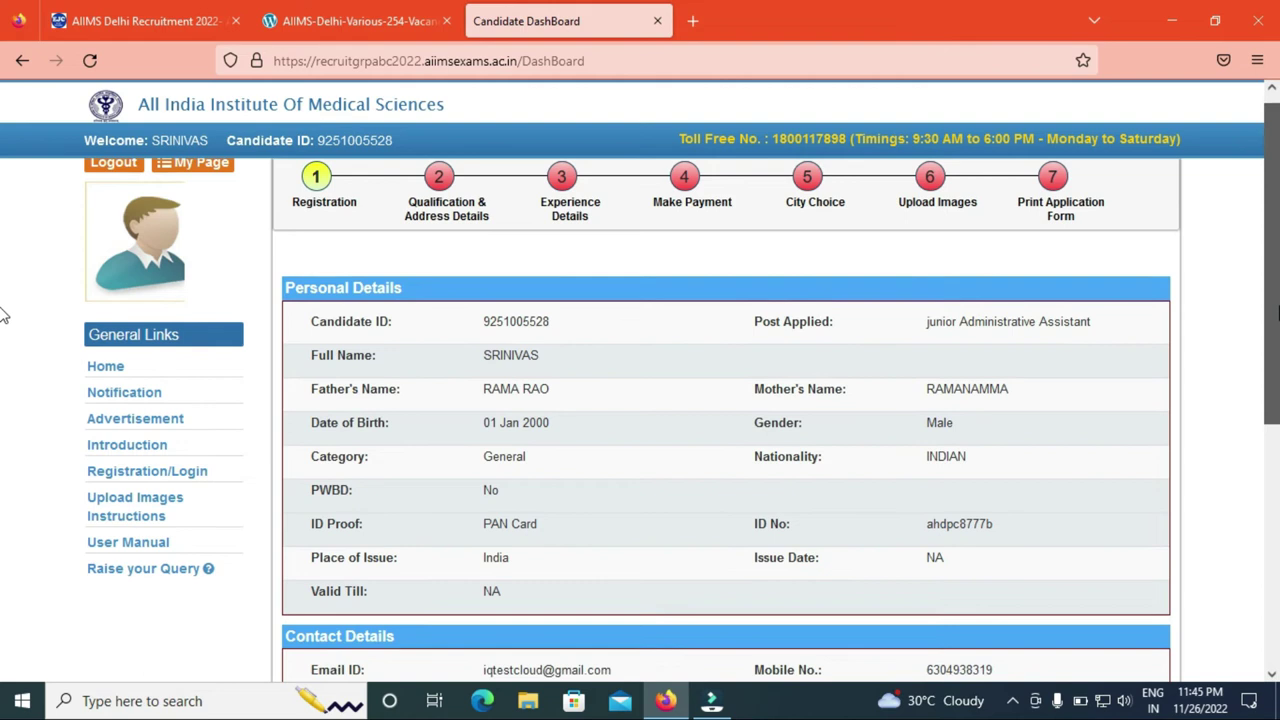
{"action": "scroll", "coordinate": [3, 471], "scroll_direction": "down", "scroll_amount": 3}
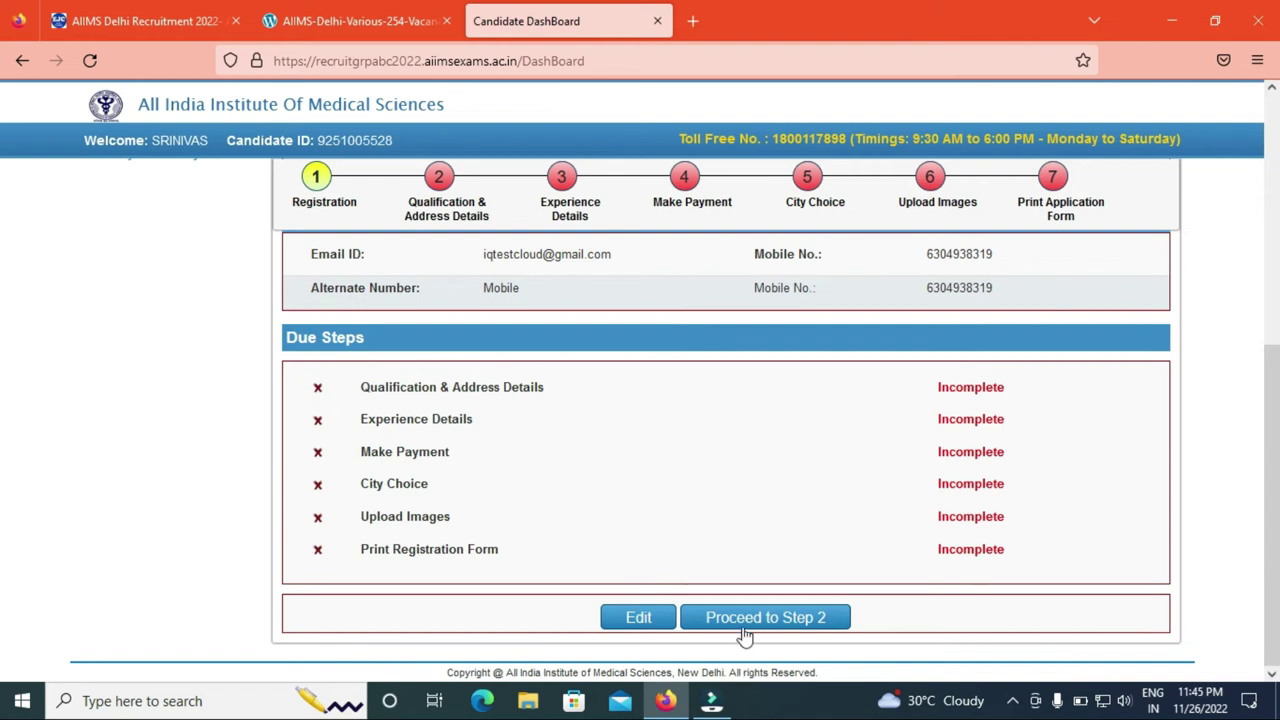
{"action": "left_click", "coordinate": [791, 620]}
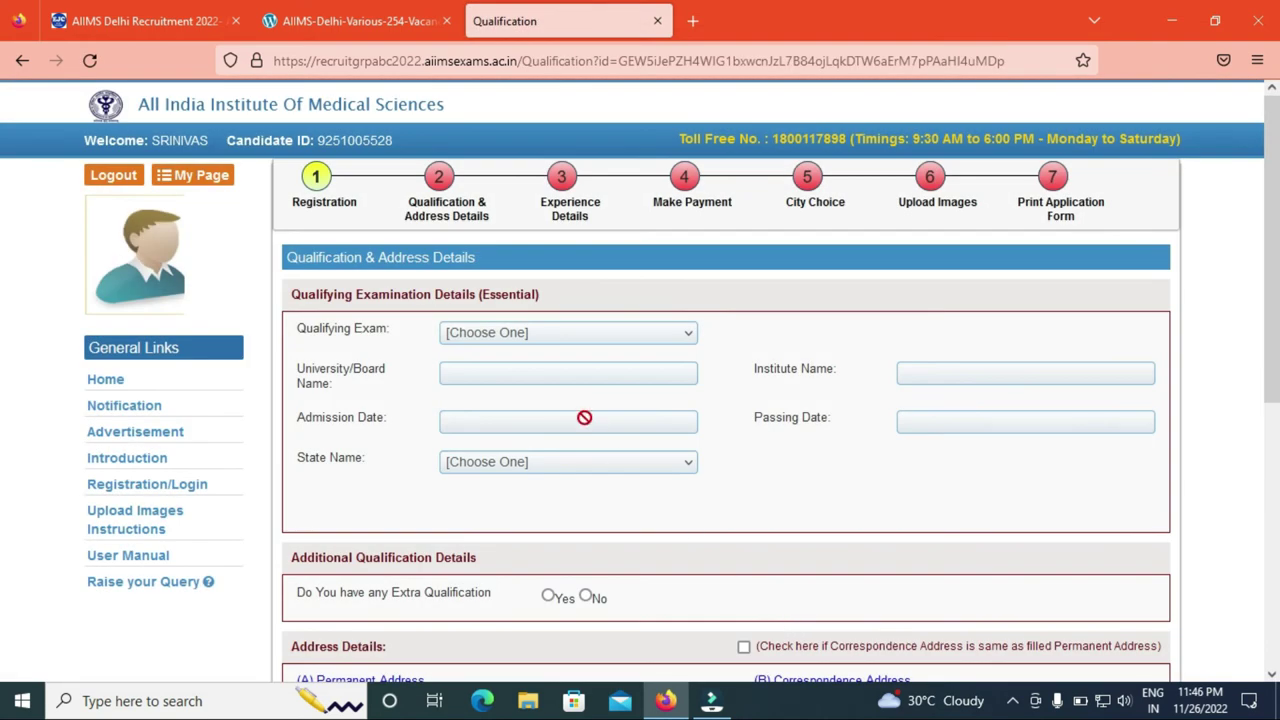
Step: Choose the 12th class or equivalent qualification as the qualifying exam and ANDHRA PRADESH as its state
{"action": "left_click", "coordinate": [538, 340]}
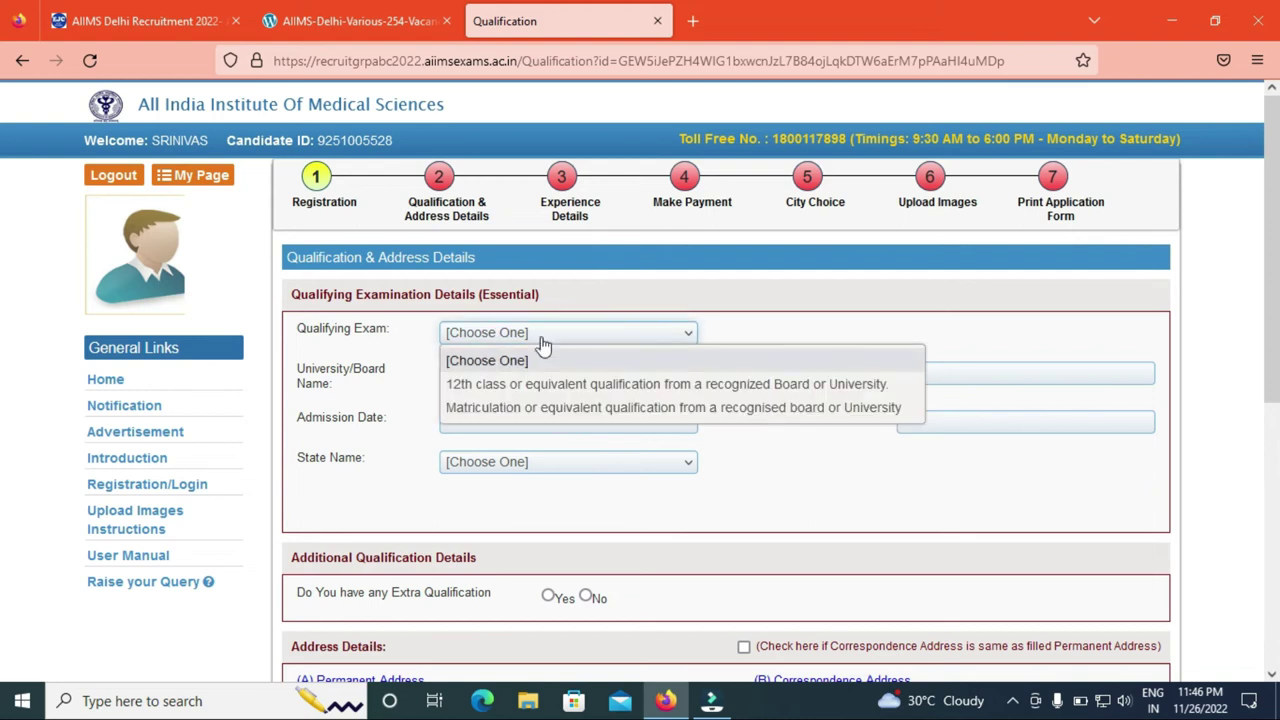
{"action": "left_click", "coordinate": [575, 390]}
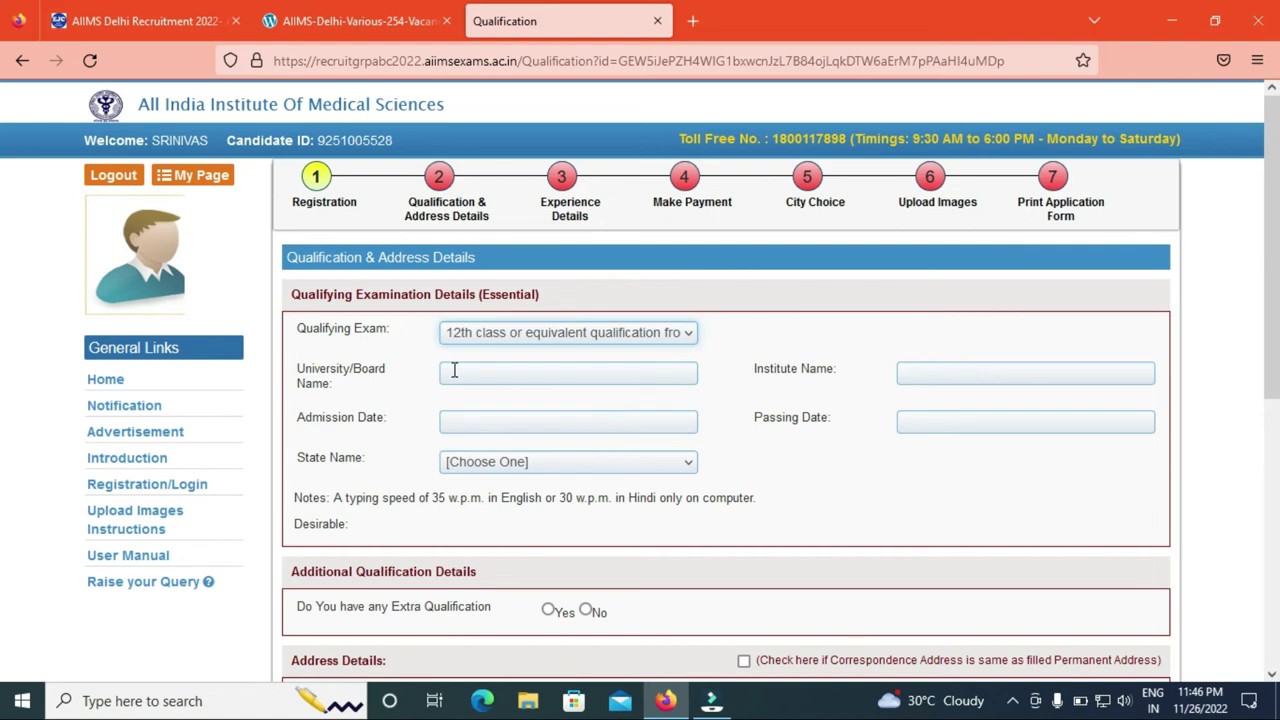
{"action": "left_click", "coordinate": [569, 426]}
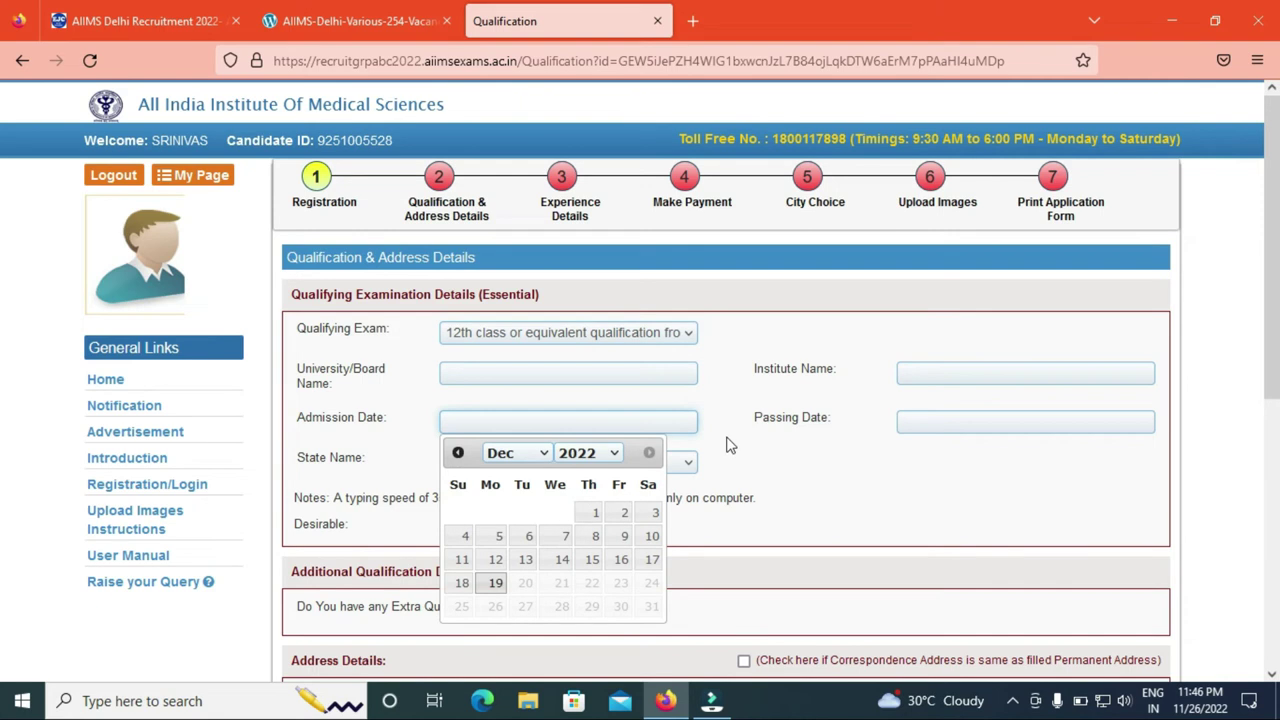
{"action": "left_click", "coordinate": [890, 456]}
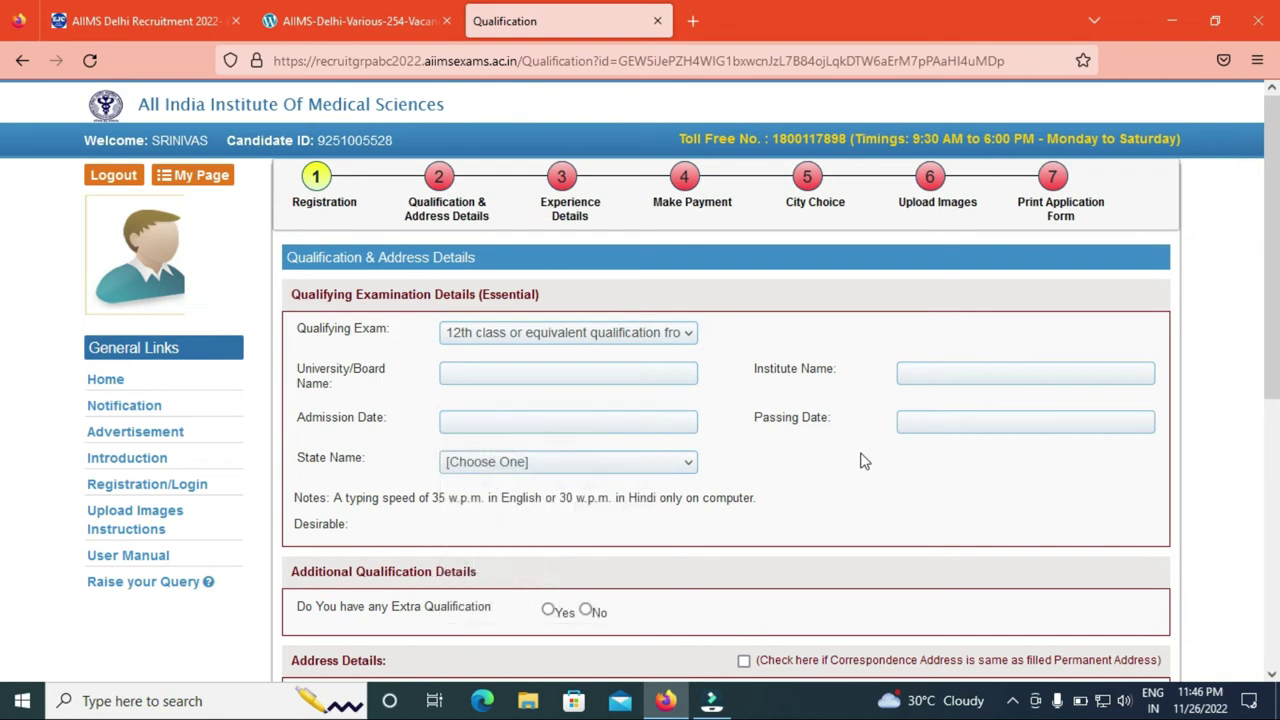
{"action": "left_click", "coordinate": [584, 461]}
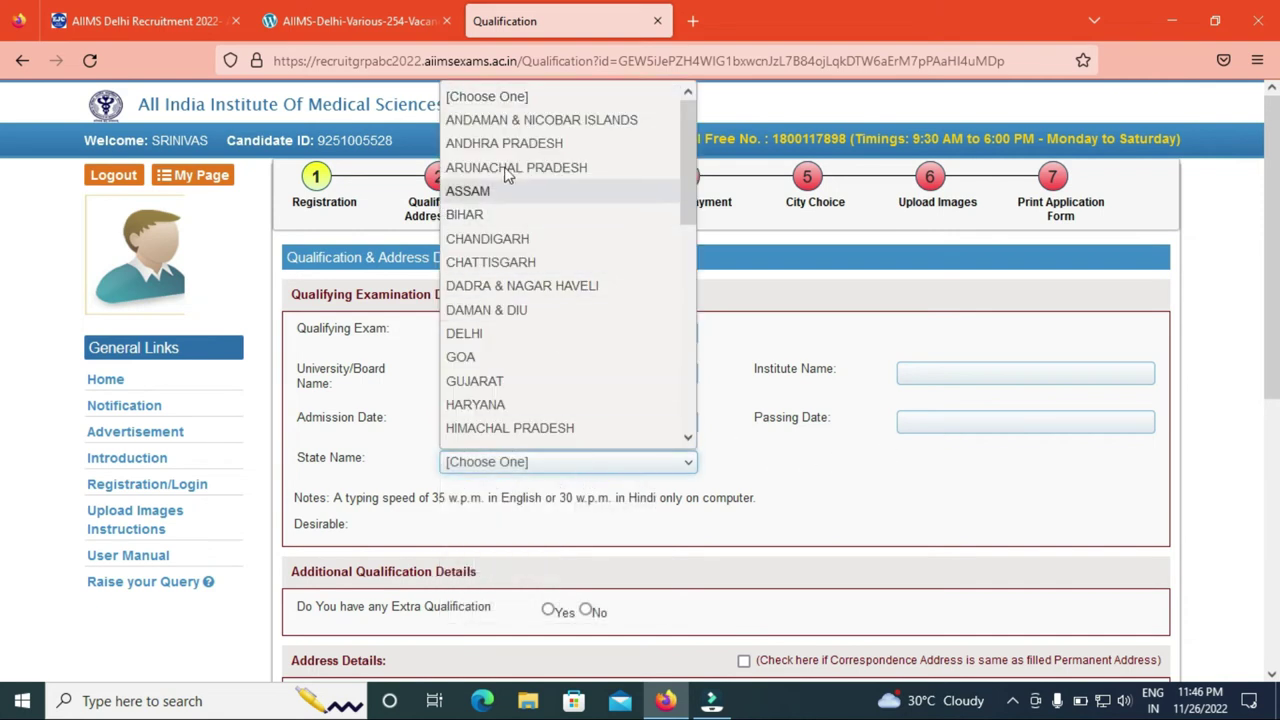
{"action": "left_click", "coordinate": [512, 130]}
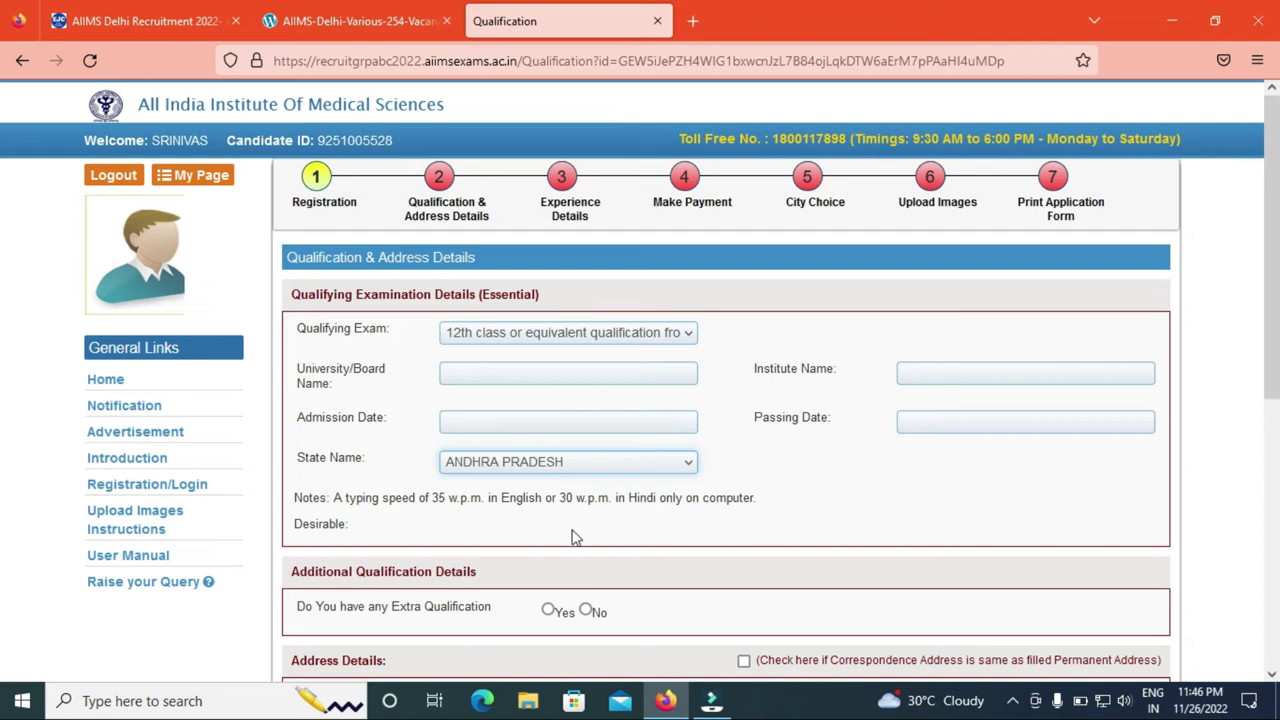
Step: Answer No to the extra qualification question in the additional qualification details
{"action": "scroll", "coordinate": [1276, 393], "scroll_direction": "down", "scroll_amount": 1}
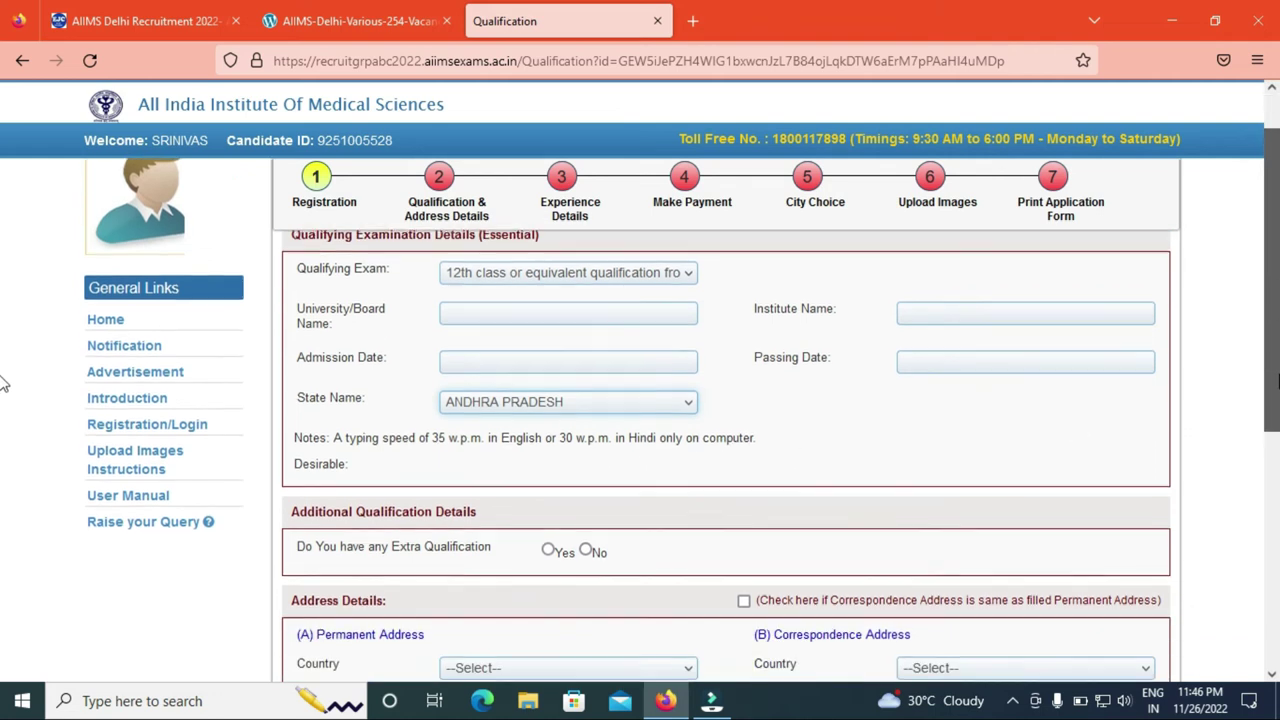
{"action": "scroll", "coordinate": [4, 393], "scroll_direction": "down", "scroll_amount": 1}
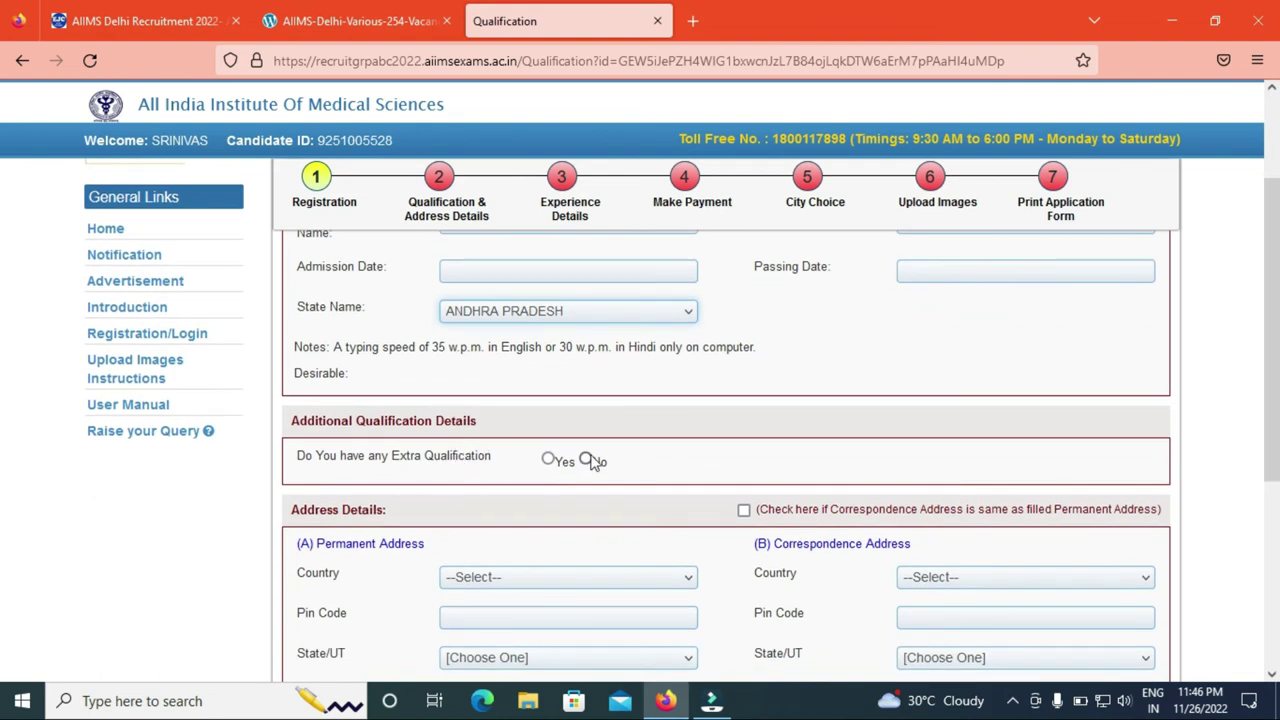
{"action": "left_click", "coordinate": [548, 459]}
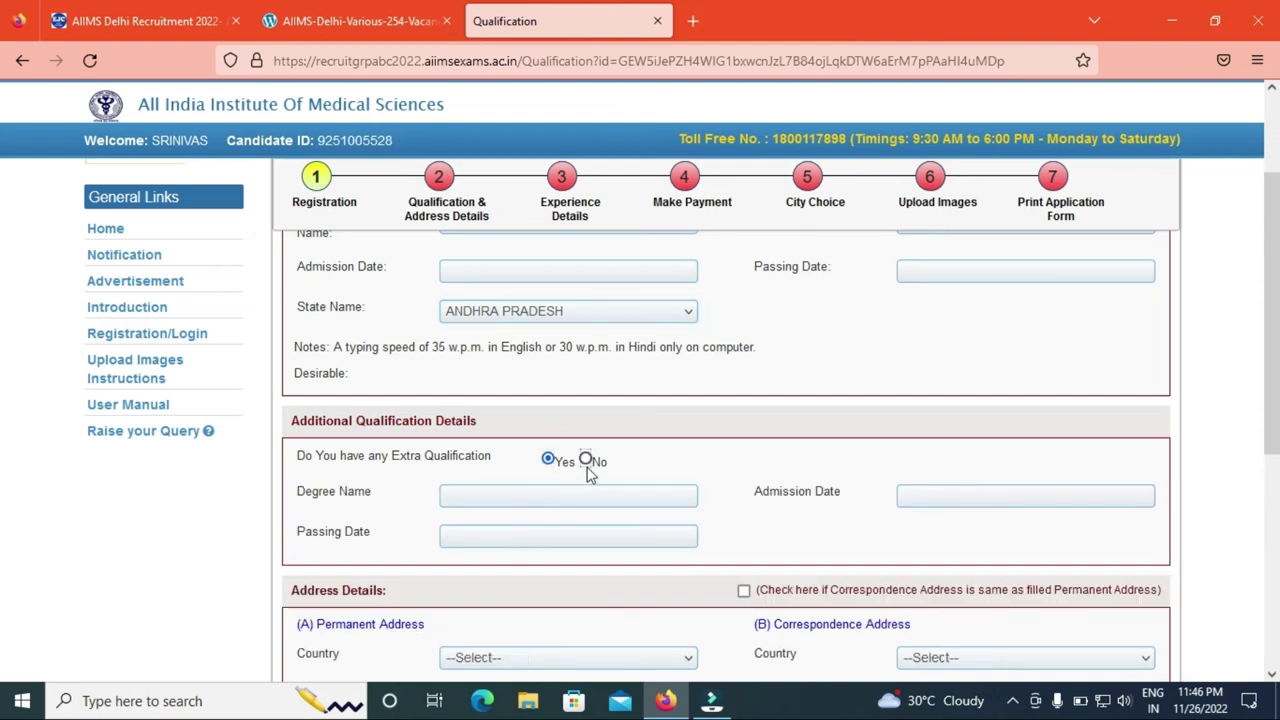
{"action": "left_click", "coordinate": [586, 460]}
Step: Set the permanent address country to India and review the remaining address fields
{"action": "scroll", "coordinate": [3, 490], "scroll_direction": "down", "scroll_amount": 3}
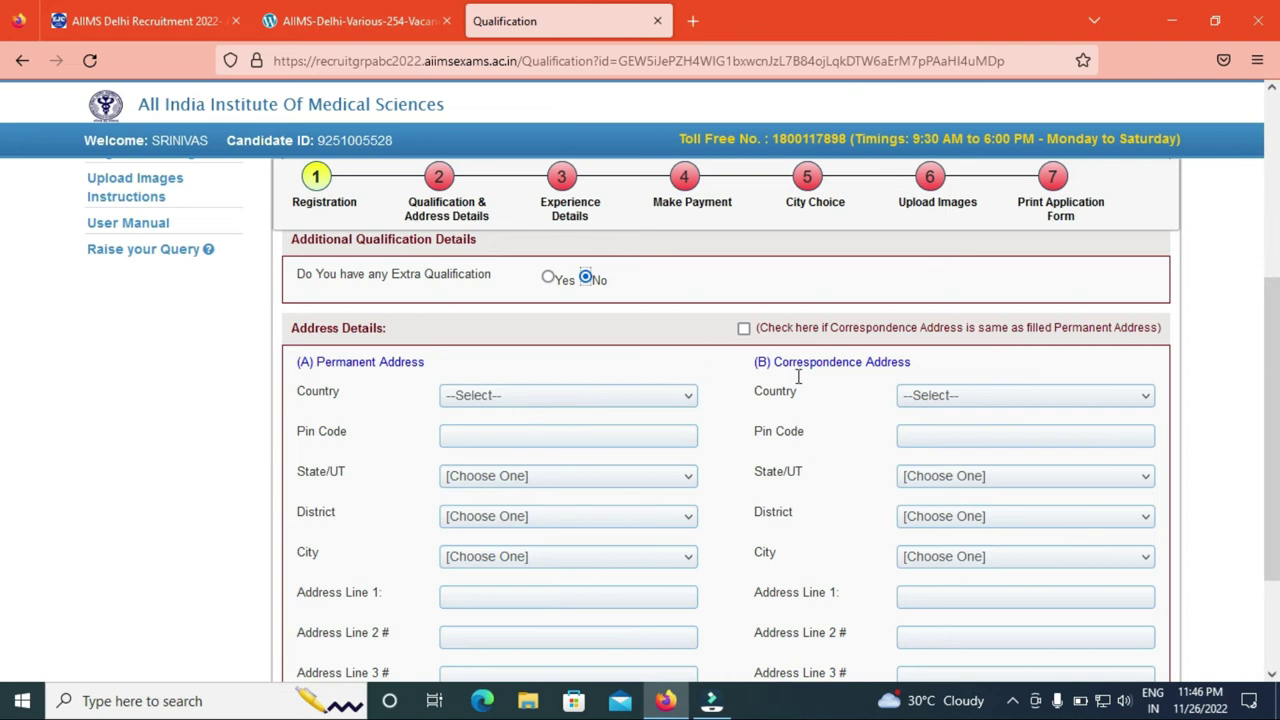
{"action": "left_click", "coordinate": [592, 405]}
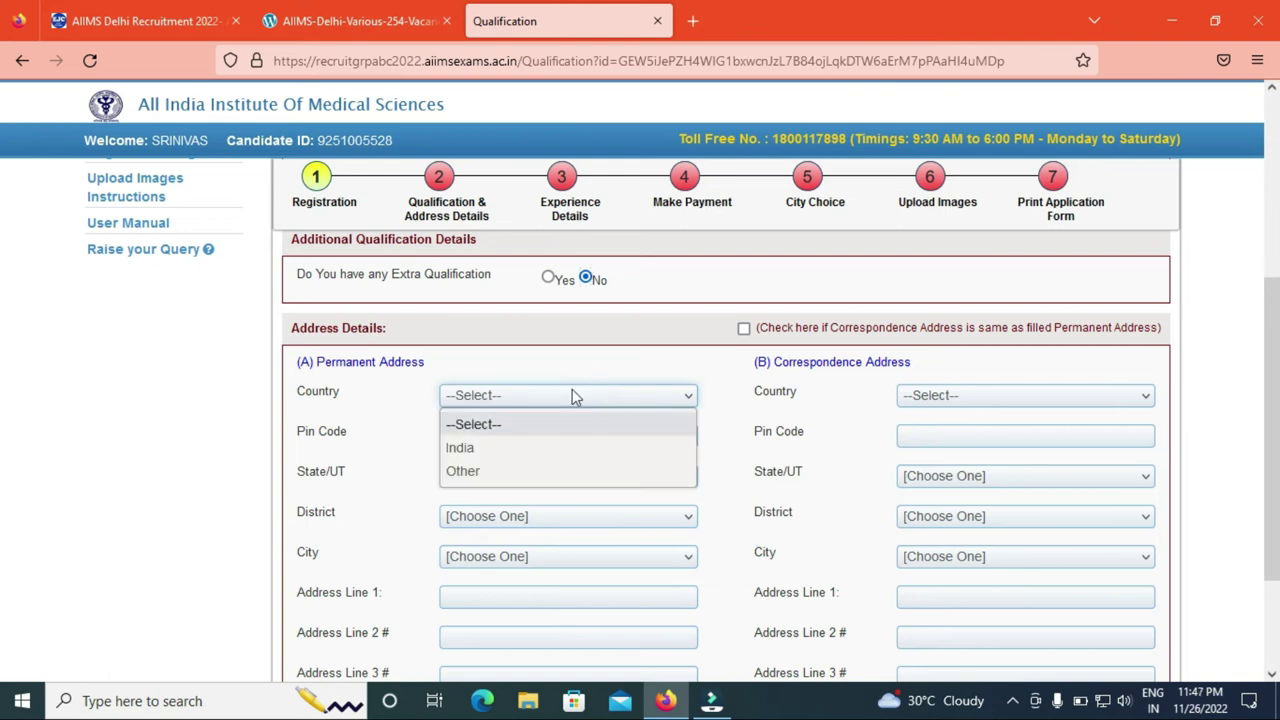
{"action": "left_click", "coordinate": [491, 448]}
{"action": "left_click", "coordinate": [499, 432]}
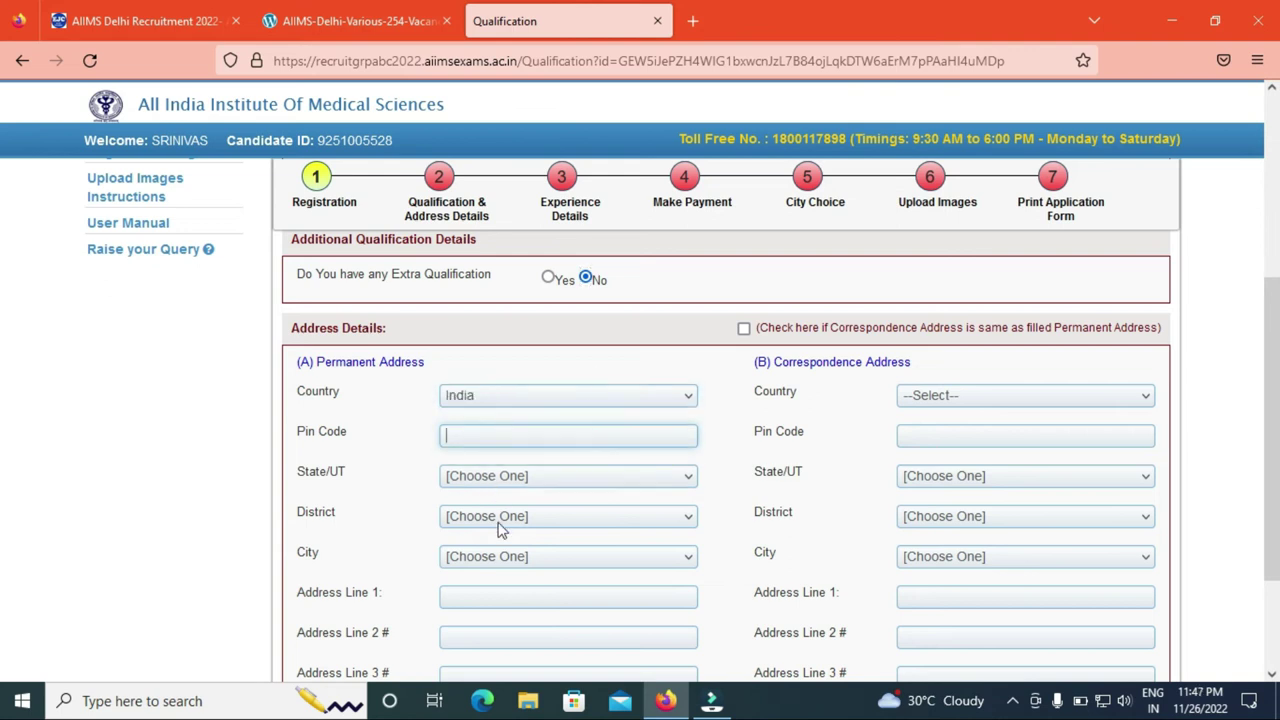
{"action": "scroll", "coordinate": [4, 560], "scroll_direction": "down", "scroll_amount": 3}
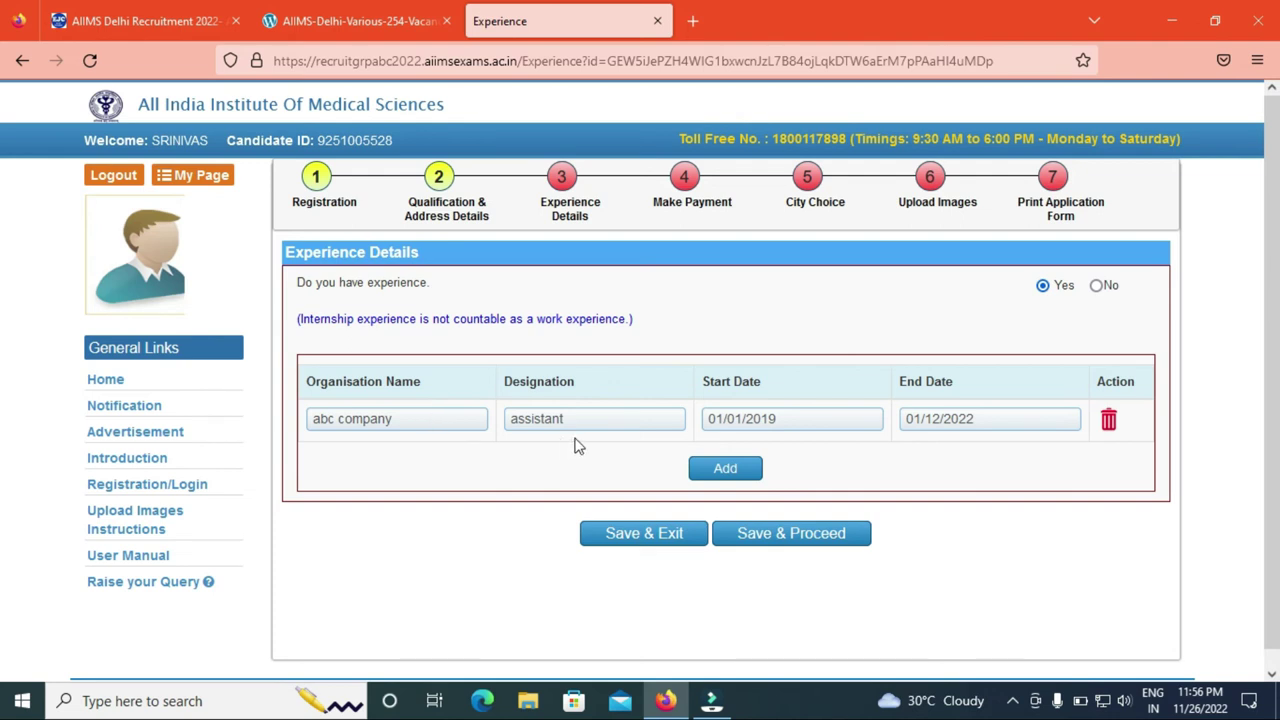
Step: Save the experience details, proceed to the payment stage and acknowledge the completion message
{"action": "left_click", "coordinate": [802, 538]}
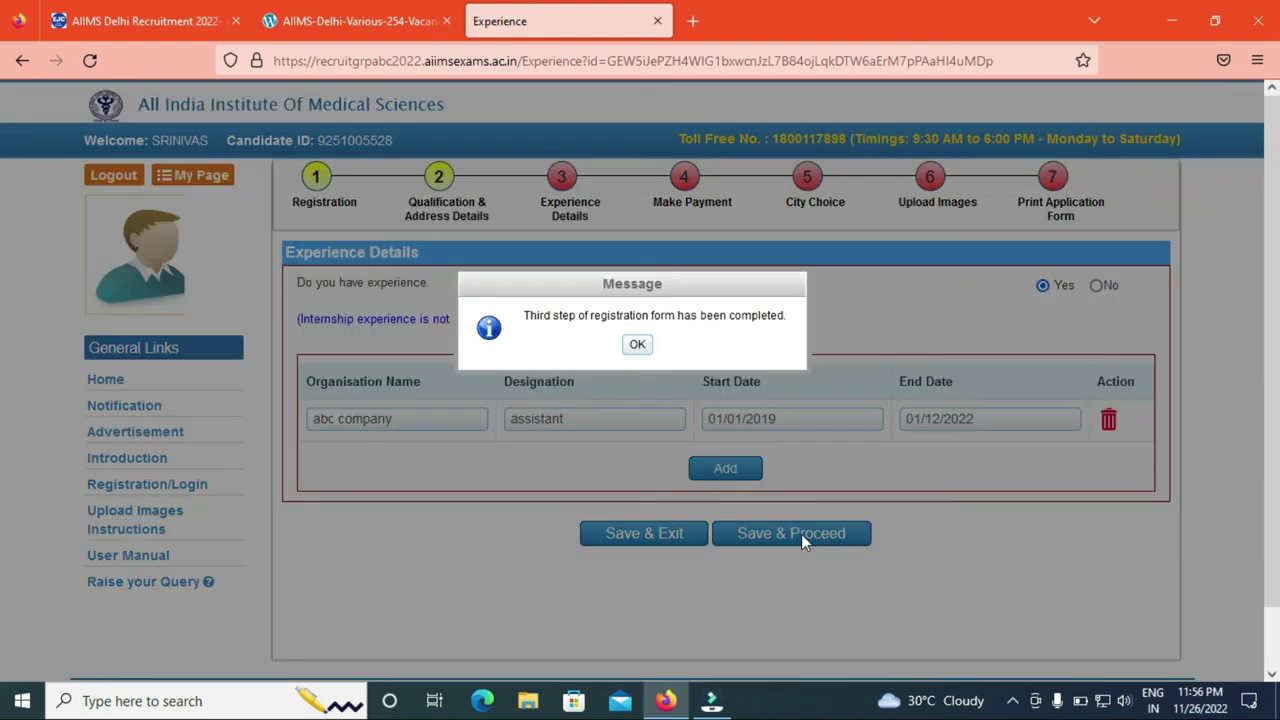
{"action": "left_click", "coordinate": [637, 345]}
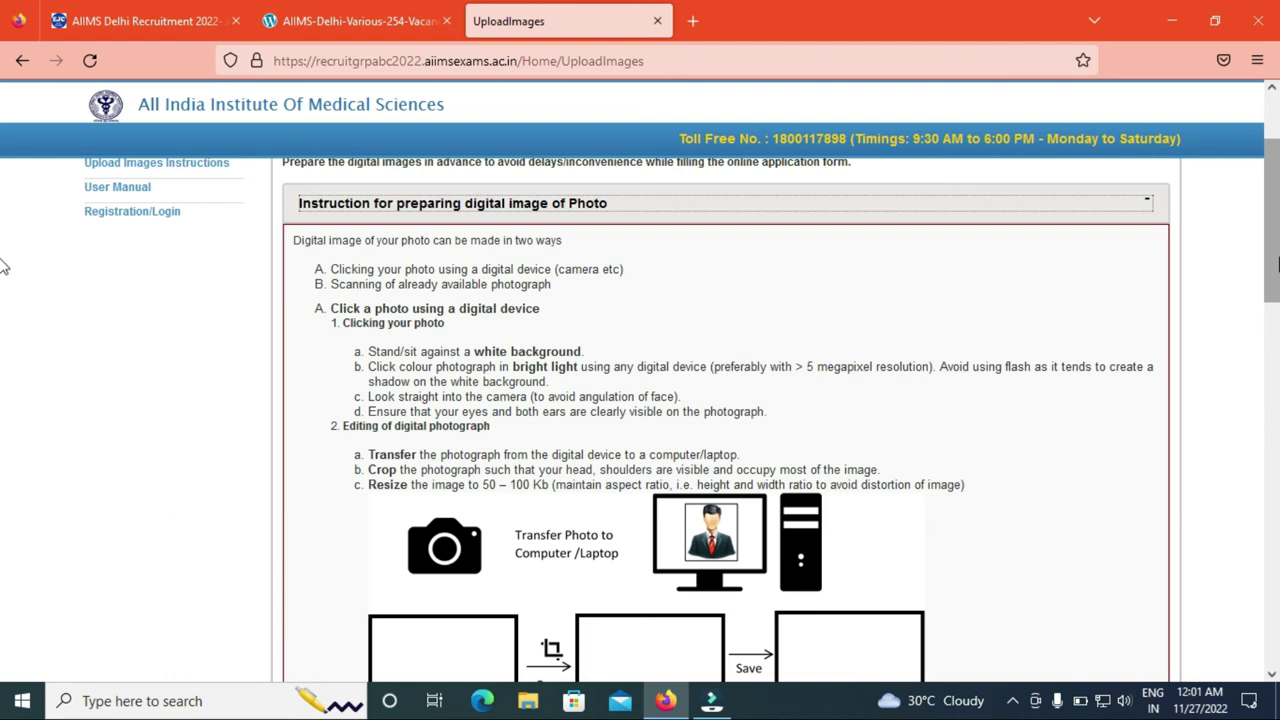
Step: Read the photo image instructions, covering digital capture, editing, scanning and the checklist before uploading
{"action": "scroll", "coordinate": [3, 280], "scroll_direction": "down", "scroll_amount": 3}
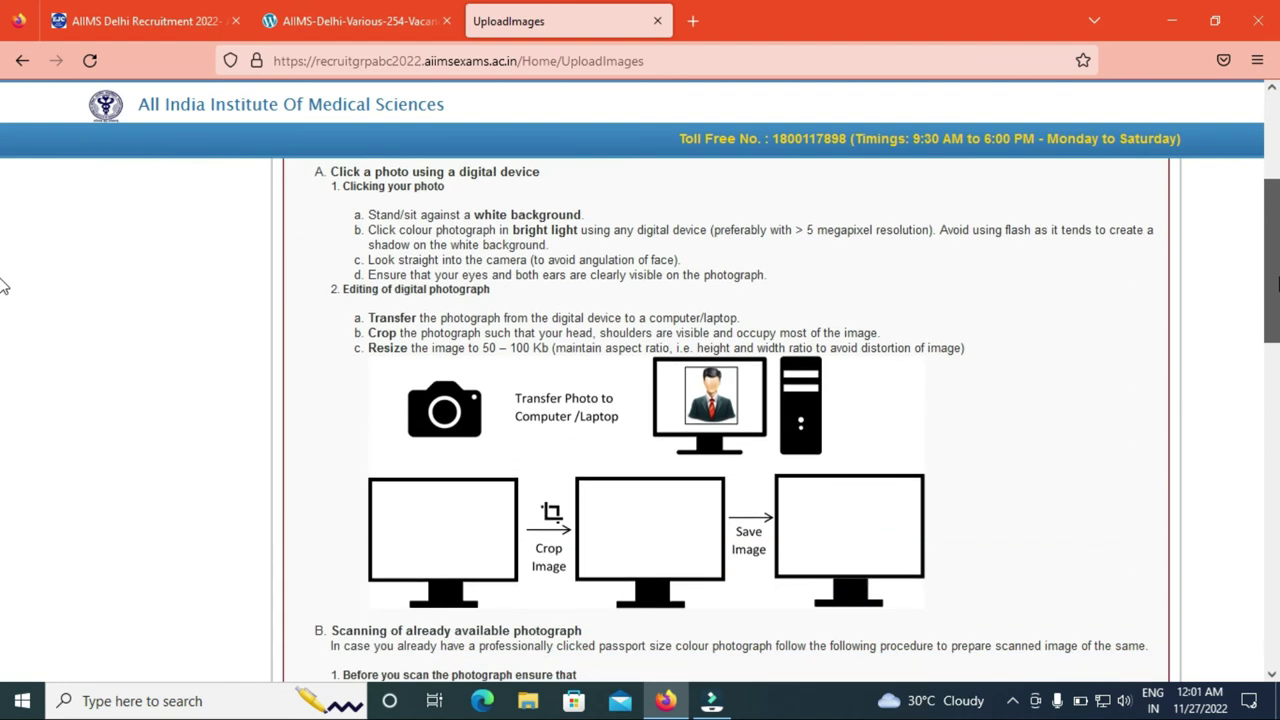
{"action": "scroll", "coordinate": [3, 286], "scroll_direction": "down", "scroll_amount": 1}
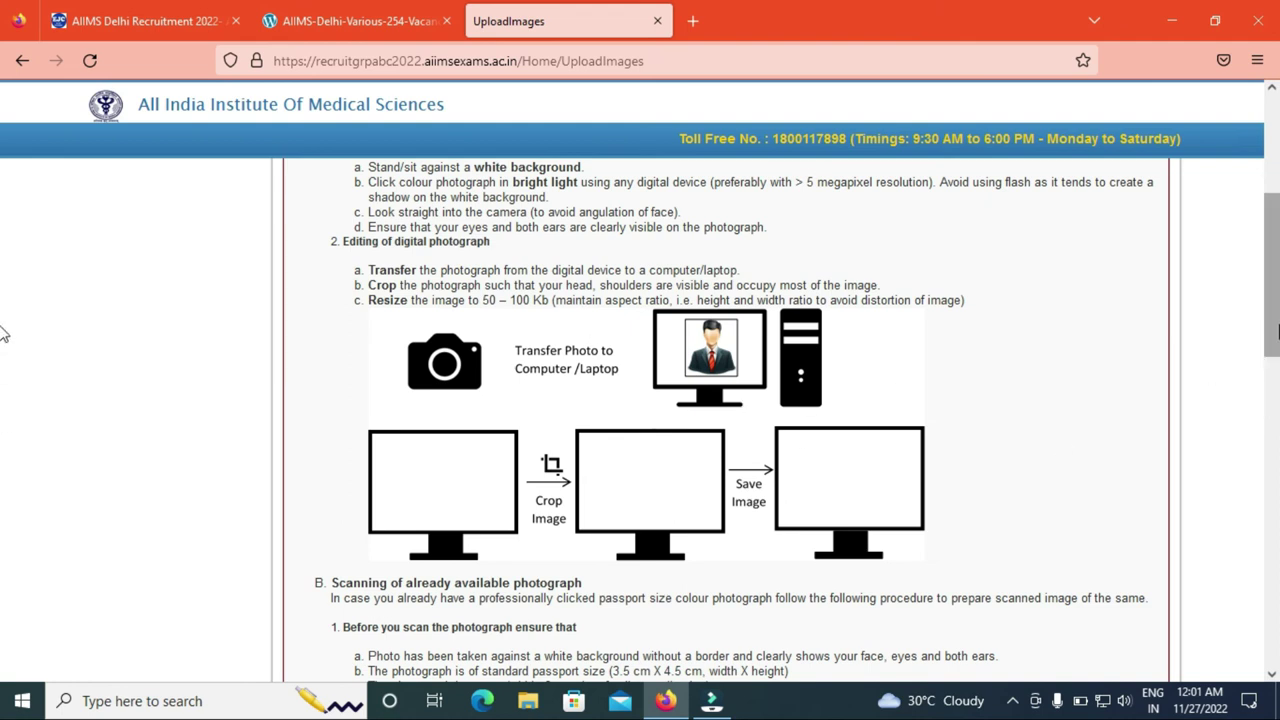
{"action": "scroll", "coordinate": [3, 333], "scroll_direction": "down", "scroll_amount": 1}
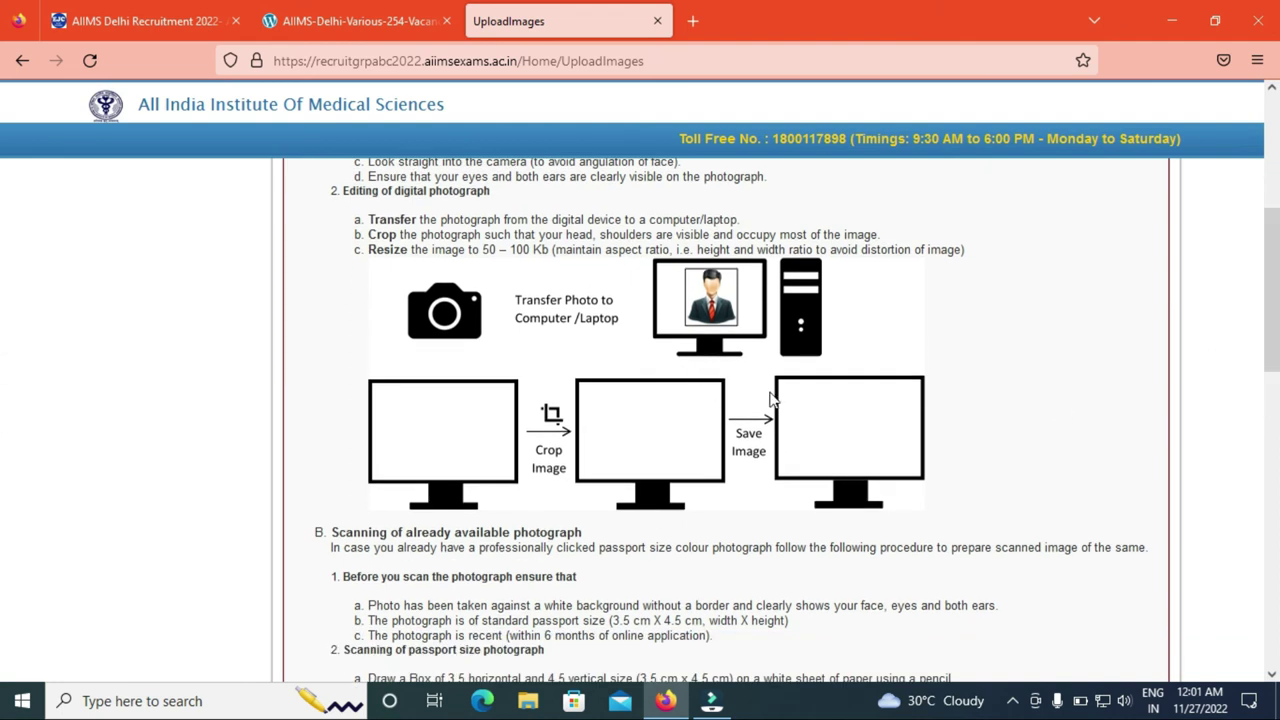
{"action": "scroll", "coordinate": [3, 357], "scroll_direction": "down", "scroll_amount": 8}
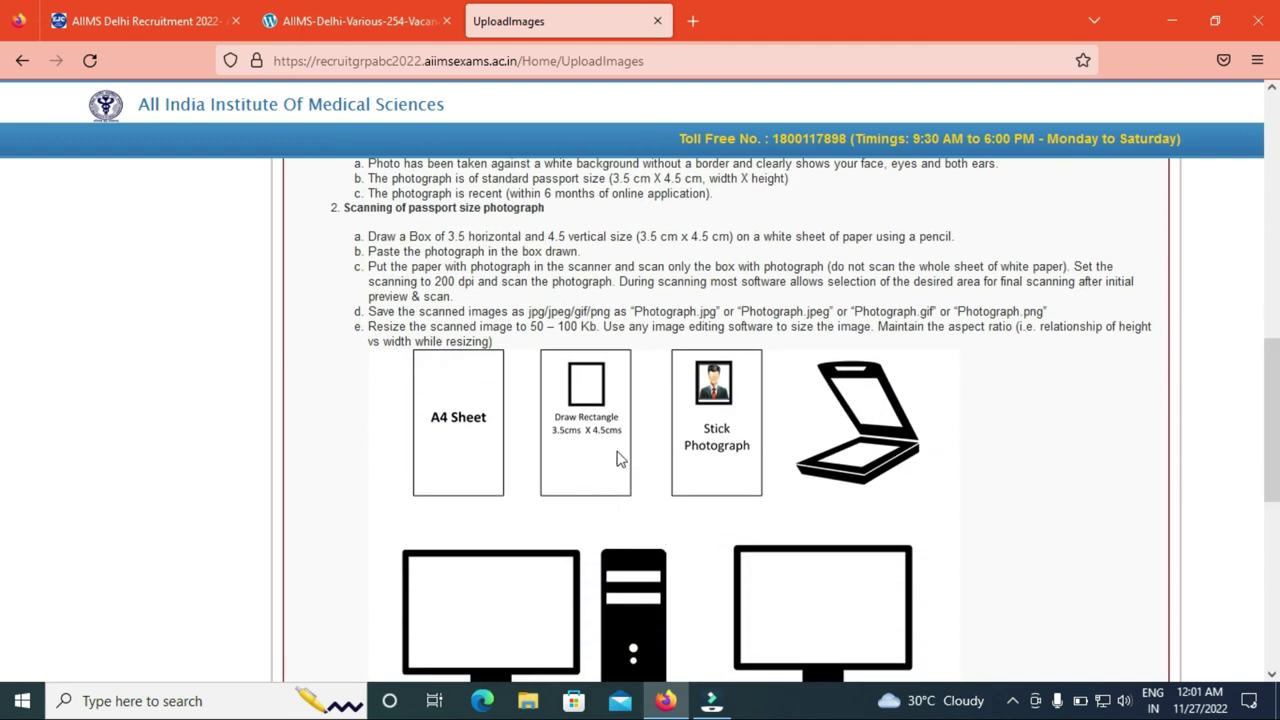
{"action": "left_click_drag", "start_coordinate": [1277, 428], "coordinate": [1277, 555]}
{"action": "scroll", "coordinate": [3, 556], "scroll_direction": "down", "scroll_amount": 2}
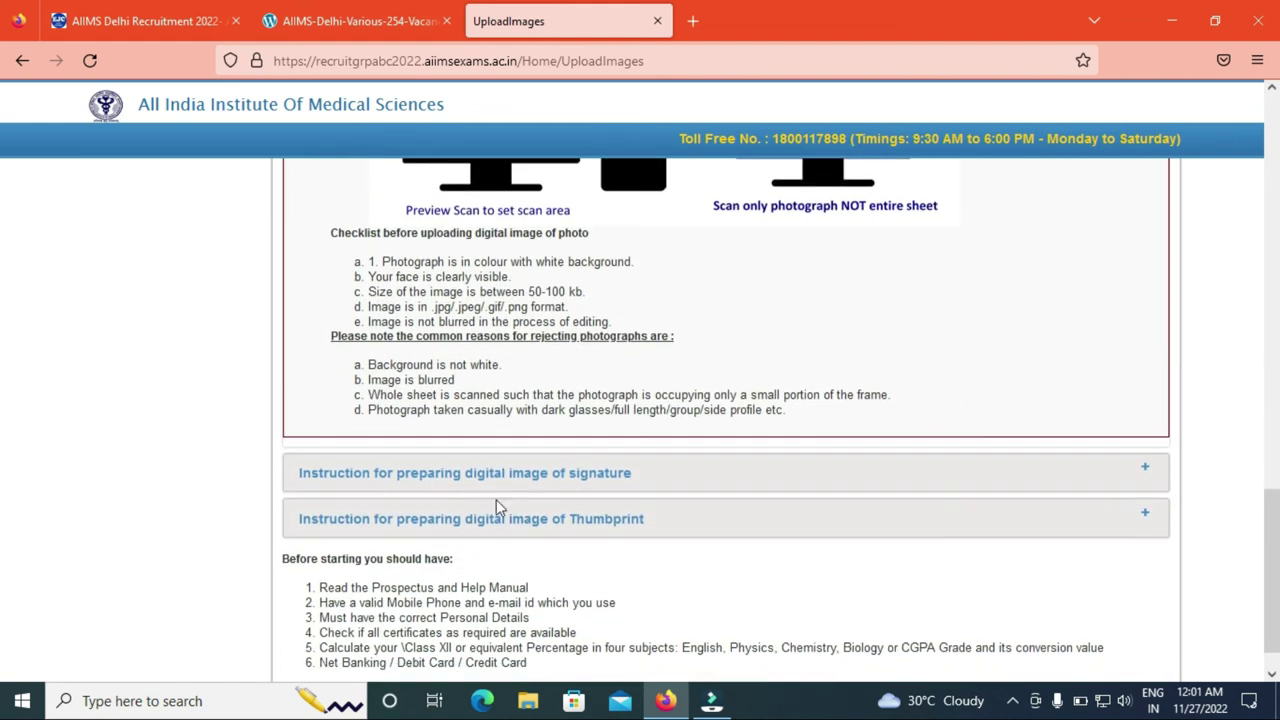
Step: Expand the instructions for preparing the digital signature image and review the signing, capture, scanning and checklist sections
{"action": "left_click", "coordinate": [540, 475]}
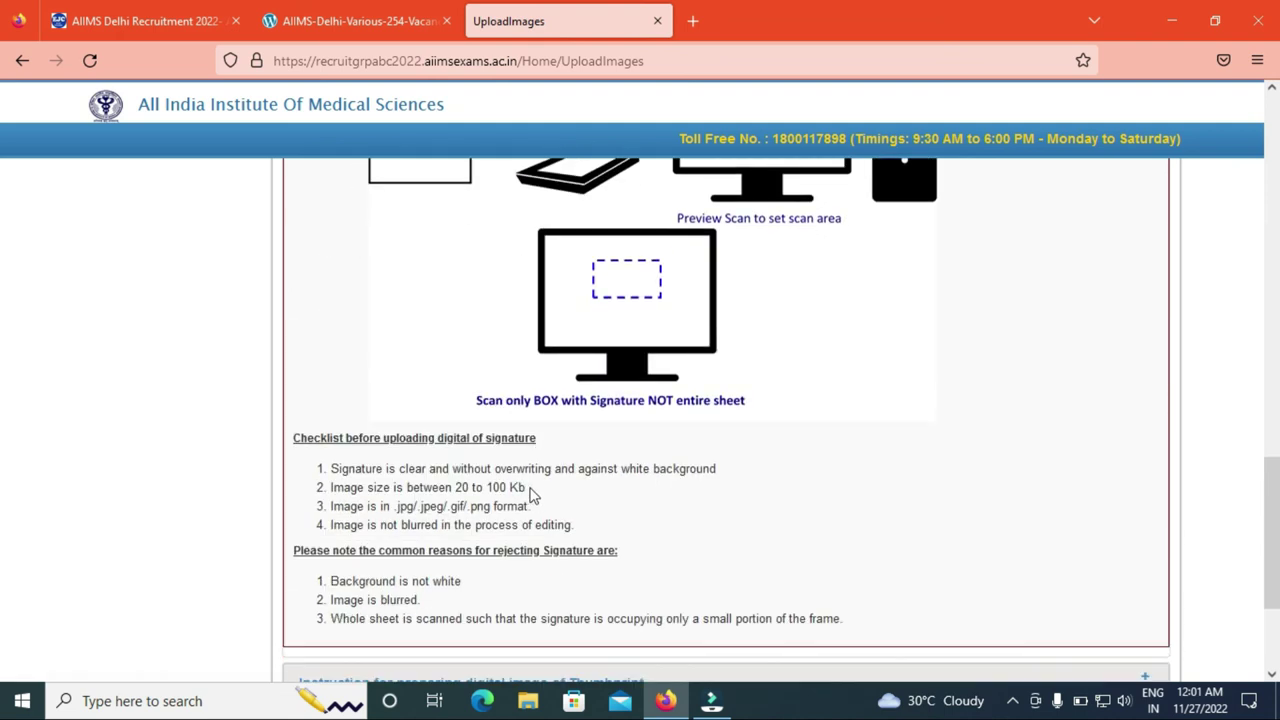
{"action": "scroll", "coordinate": [3, 533], "scroll_direction": "up", "scroll_amount": 5}
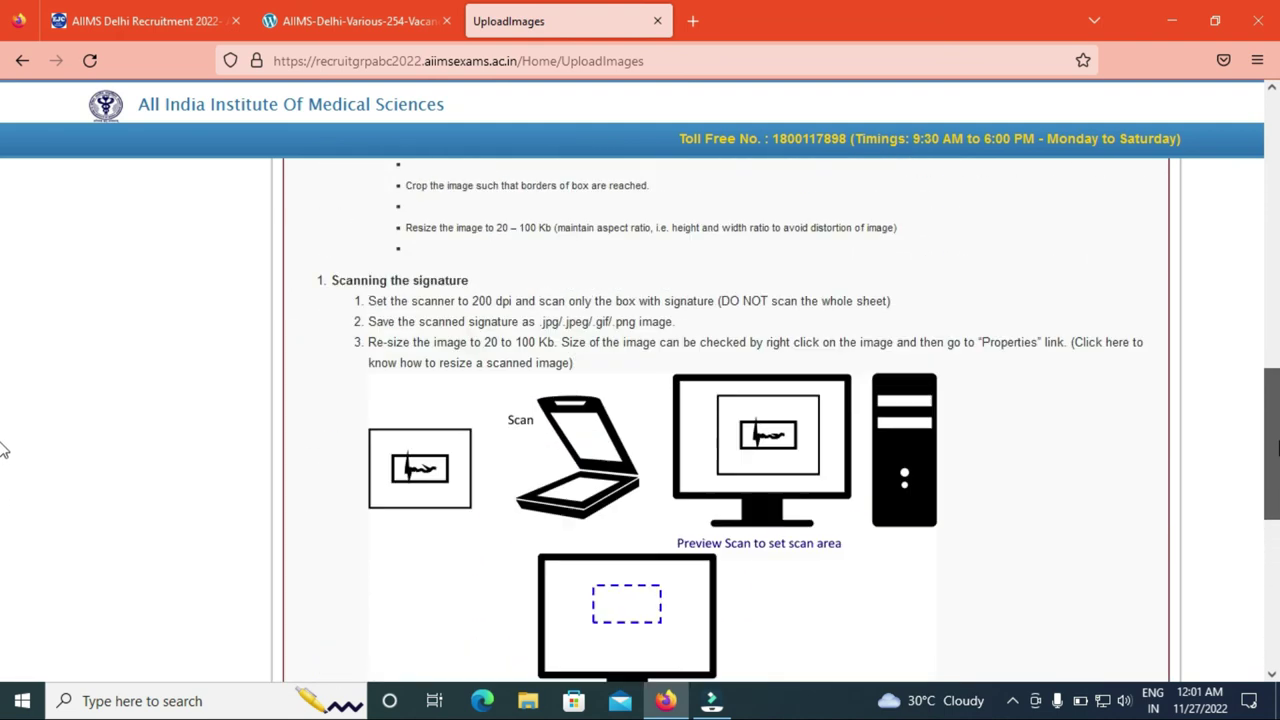
{"action": "scroll", "coordinate": [3, 415], "scroll_direction": "down", "scroll_amount": 6}
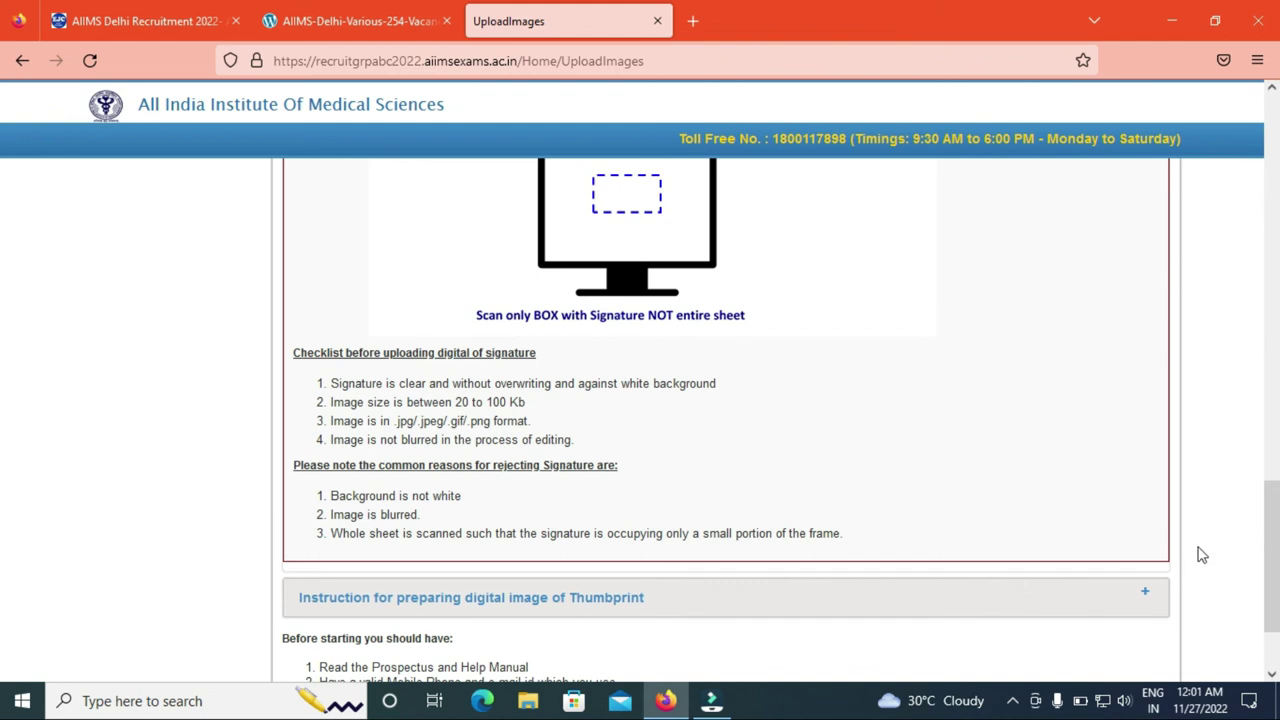
{"action": "scroll", "coordinate": [766, 471], "scroll_direction": "up", "scroll_amount": 10}
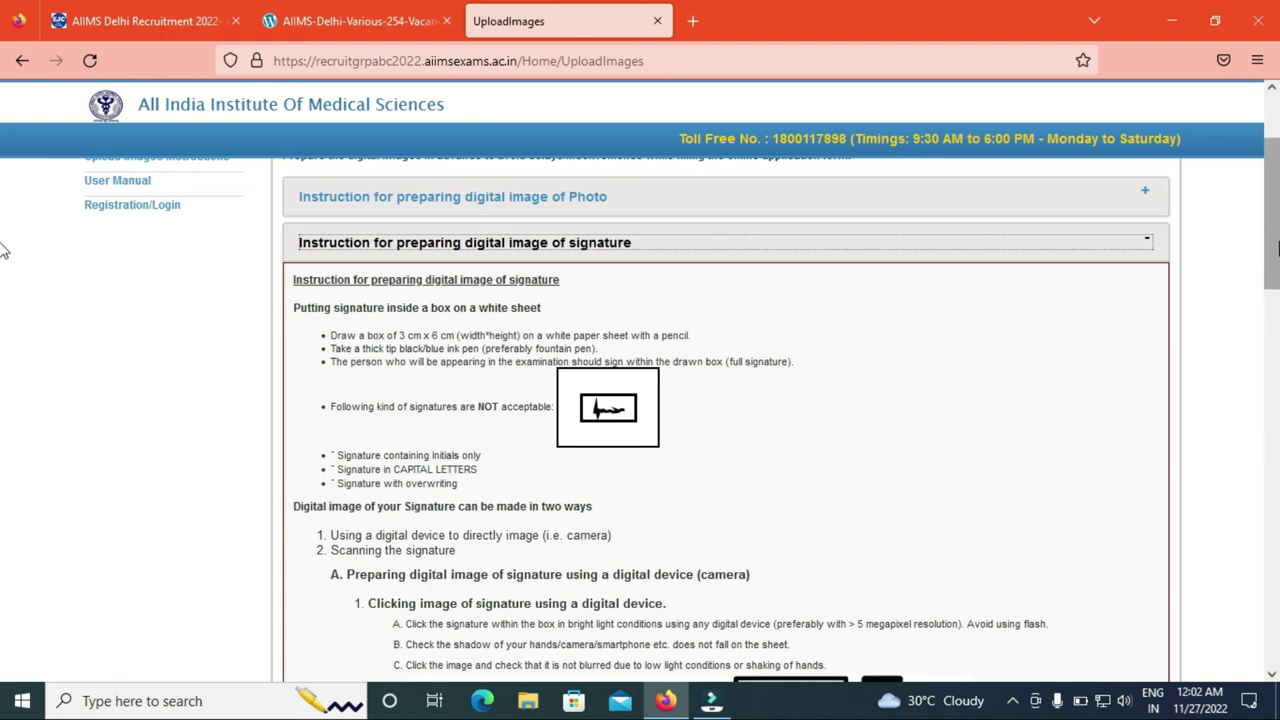
{"action": "scroll", "coordinate": [3, 277], "scroll_direction": "down", "scroll_amount": 5}
{"action": "scroll", "coordinate": [3, 370], "scroll_direction": "down", "scroll_amount": 1}
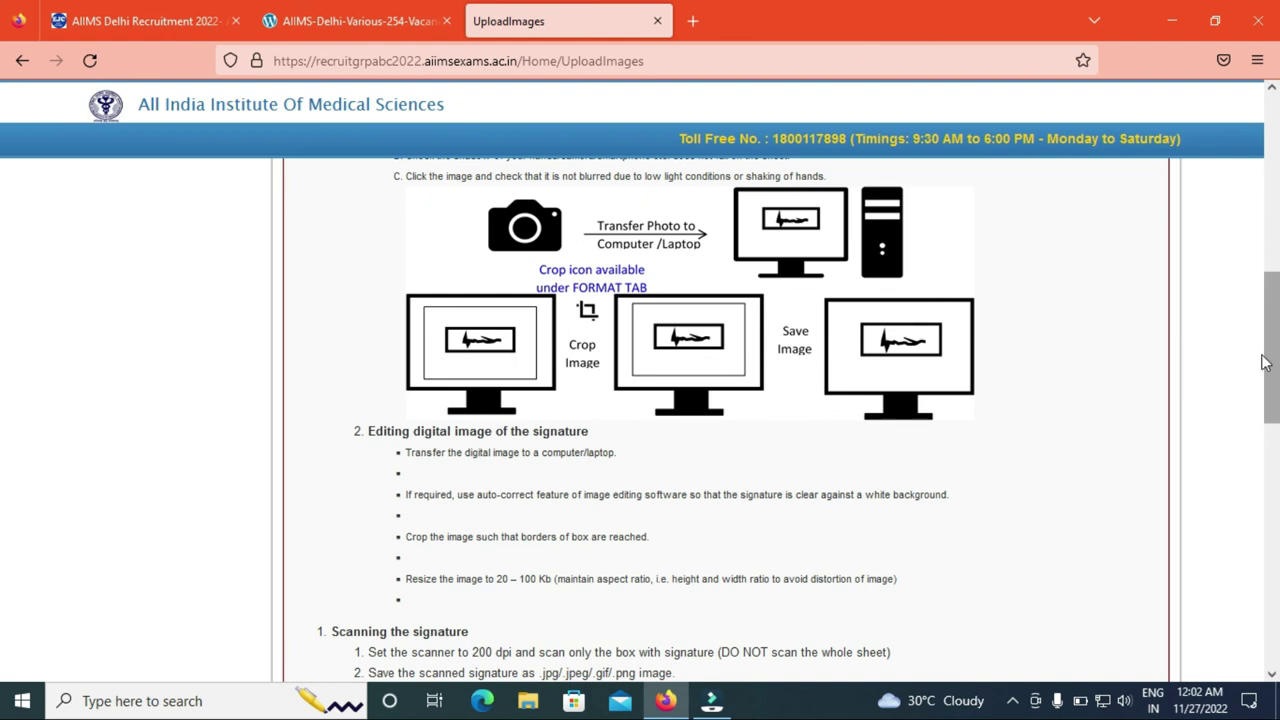
{"action": "scroll", "coordinate": [3, 360], "scroll_direction": "down", "scroll_amount": 1}
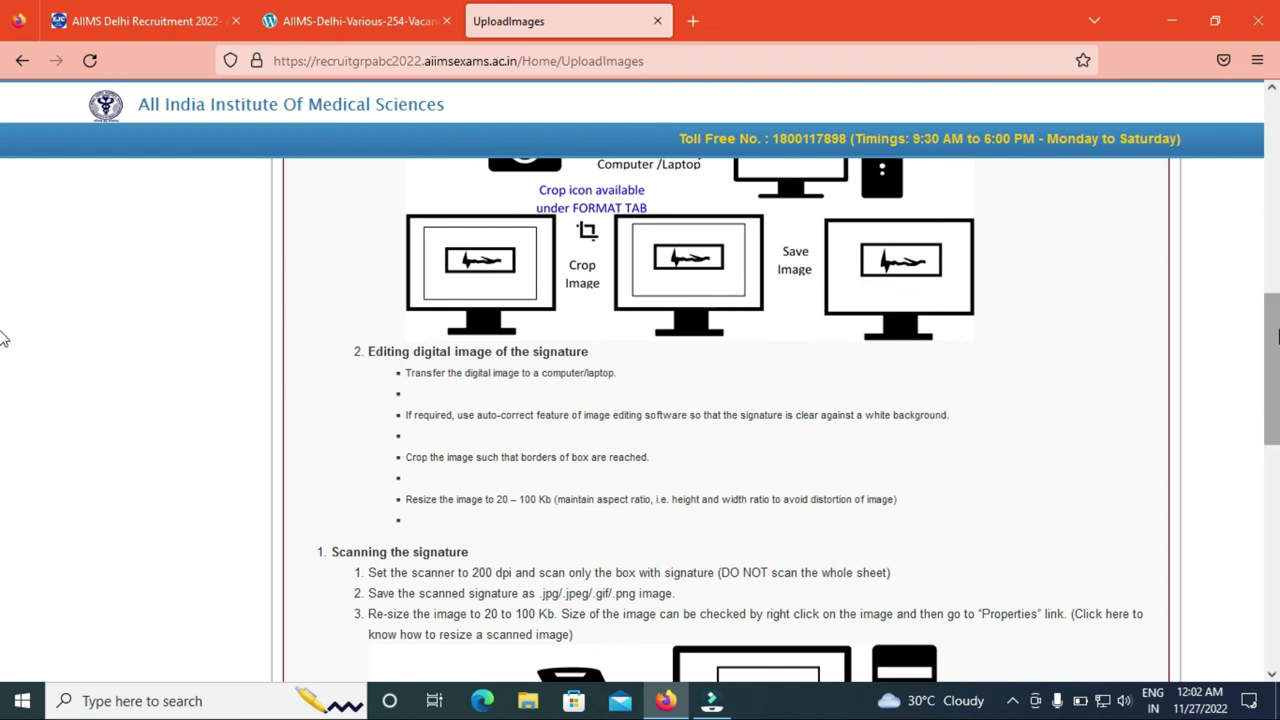
{"action": "scroll", "coordinate": [3, 400], "scroll_direction": "down", "scroll_amount": 2}
{"action": "scroll", "coordinate": [3, 410], "scroll_direction": "down", "scroll_amount": 6}
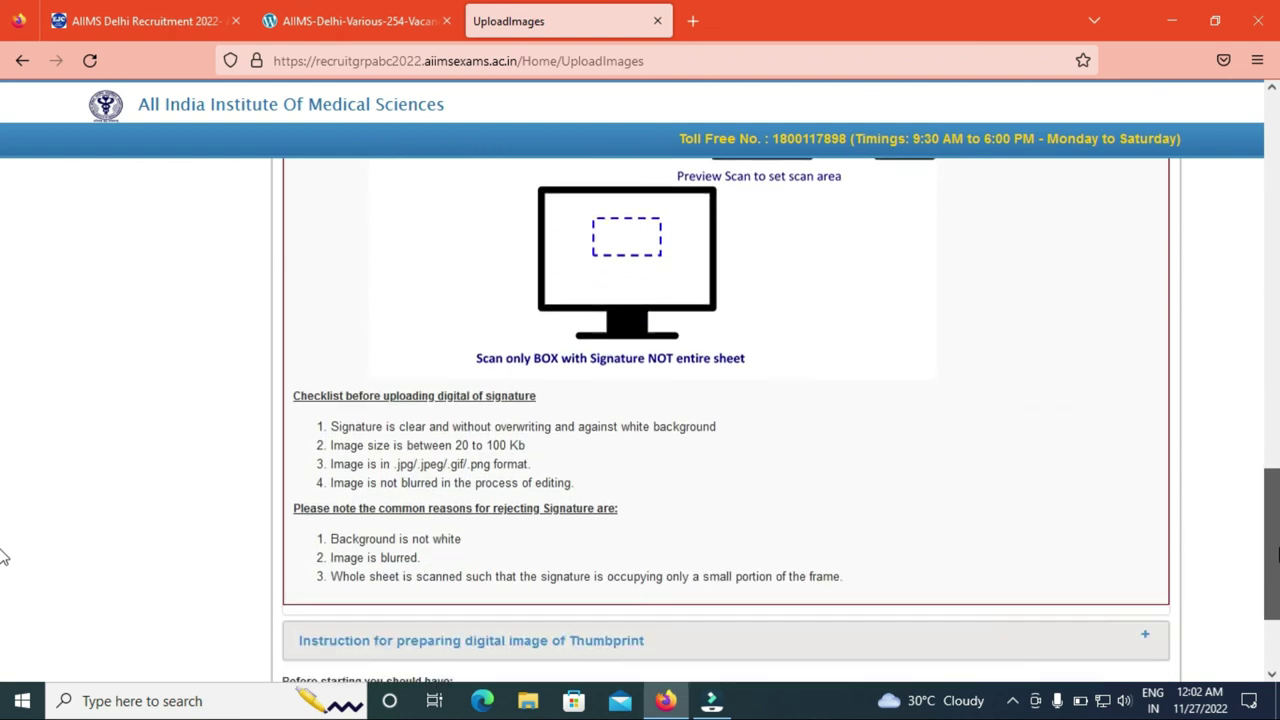
Step: Expand the instructions for preparing the digital image of the thumbprint and examine the left-thumb impression guidance
{"action": "scroll", "coordinate": [3, 580], "scroll_direction": "down", "scroll_amount": 1}
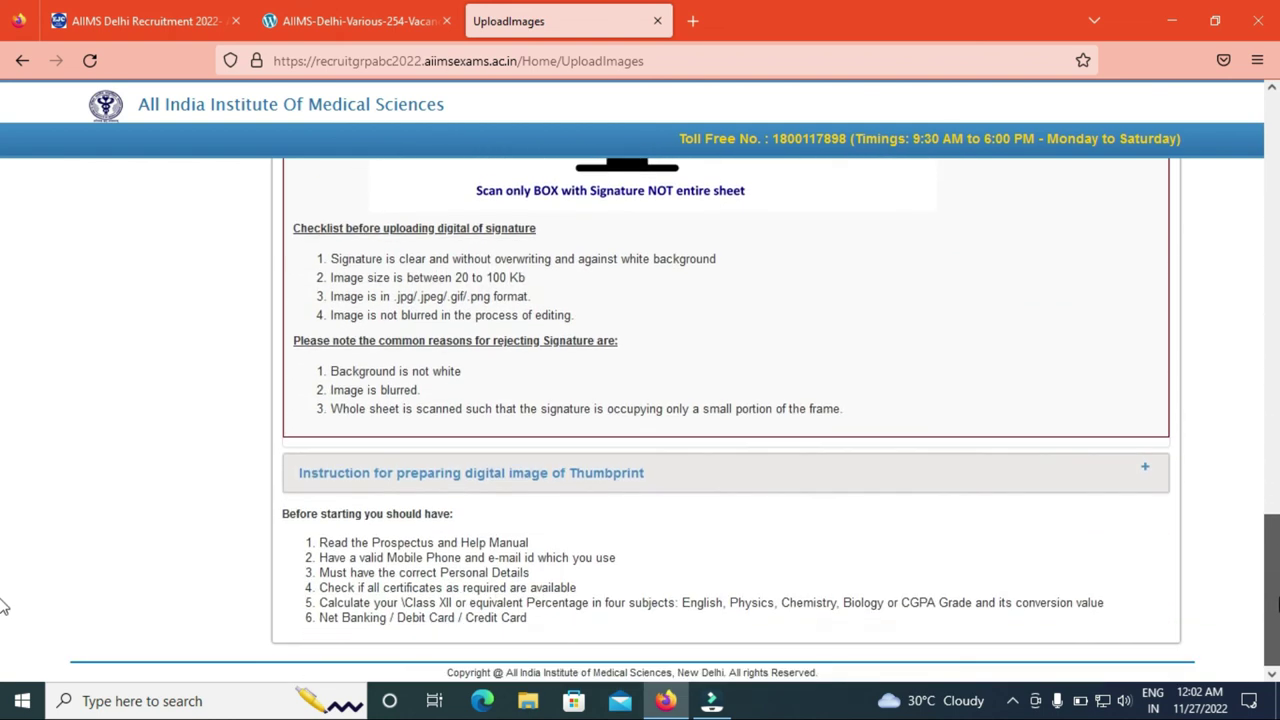
{"action": "left_click", "coordinate": [546, 476]}
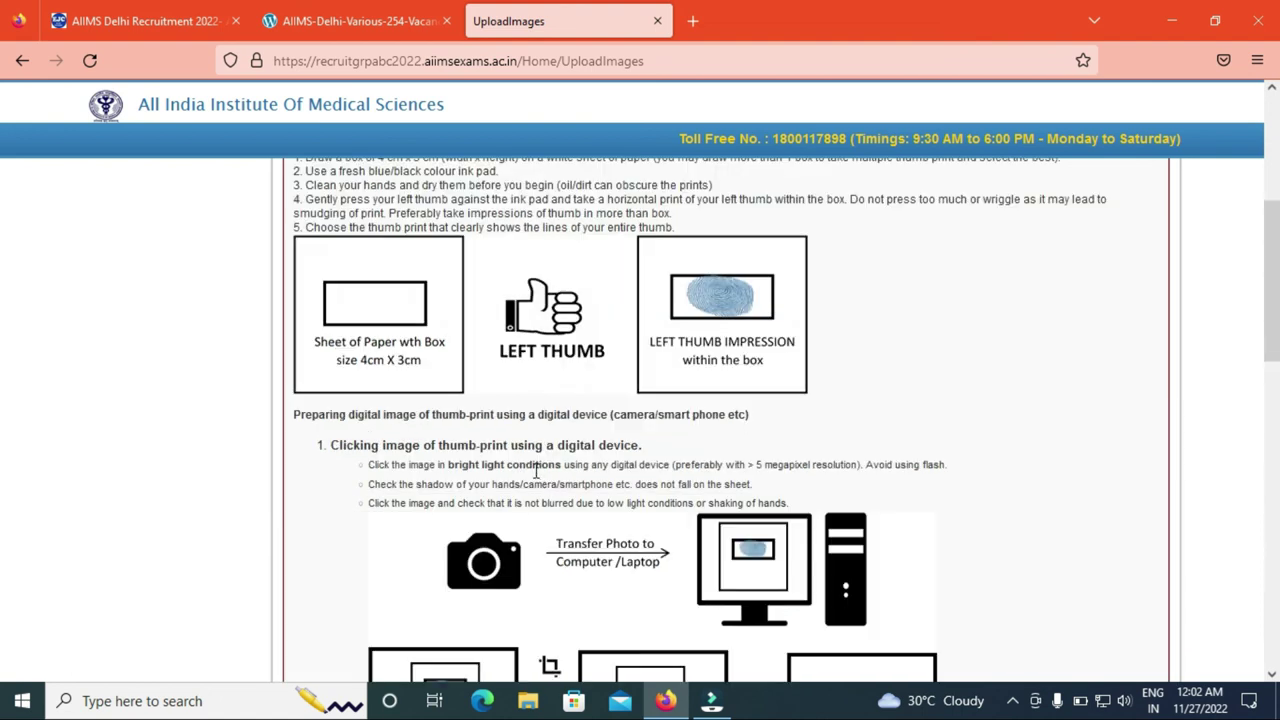